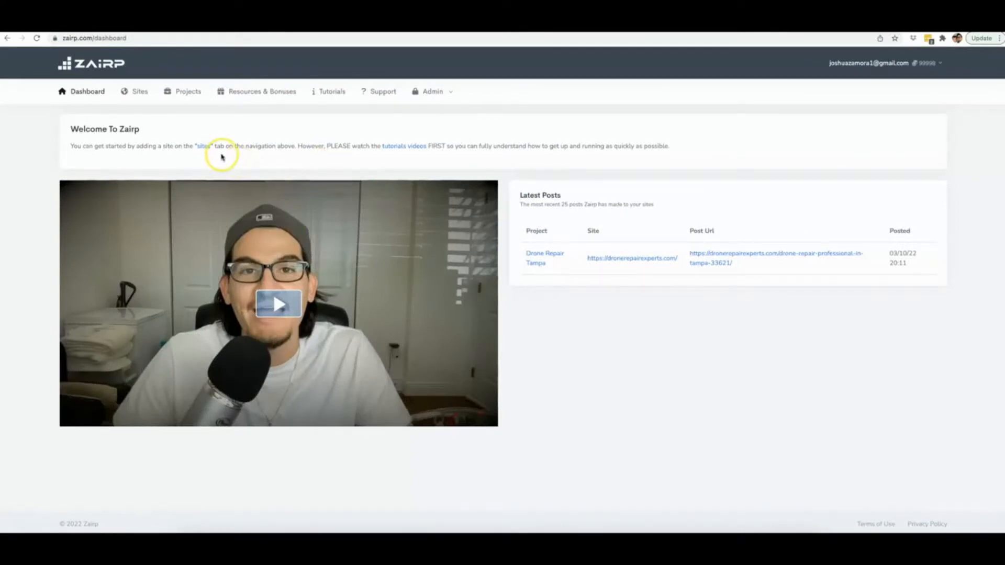
View the list of connected sites and the form for adding a new WordPress site.
{"action": "left_click", "coordinate": [140, 92]}
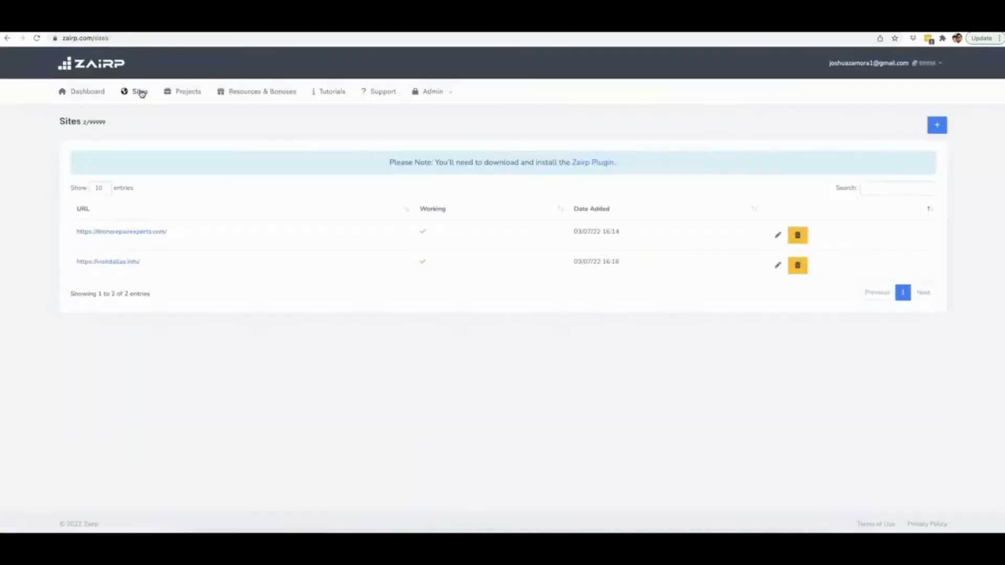
{"action": "left_click", "coordinate": [936, 125]}
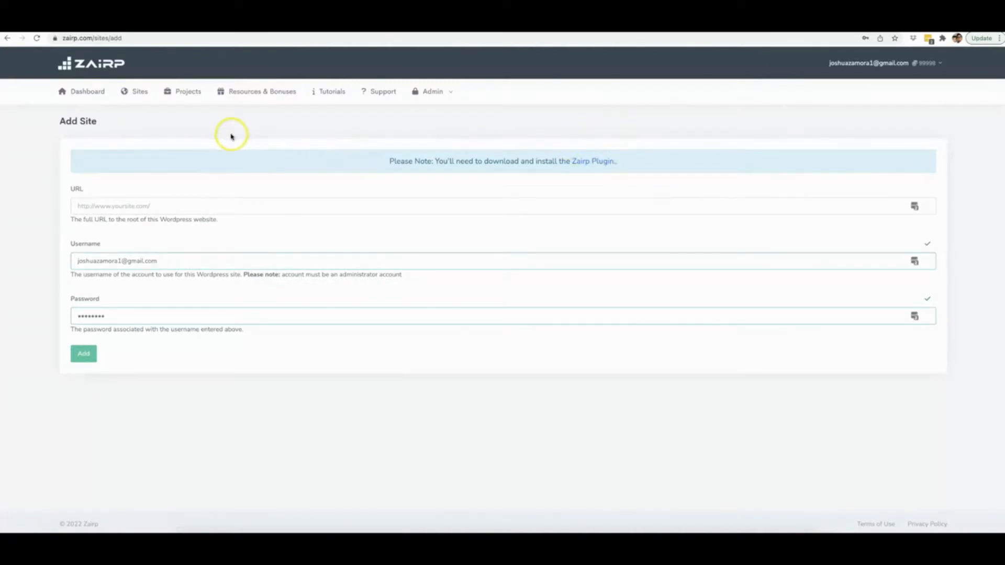
Start a new project, name it Drone Repair Naples and continue to its site settings.
{"action": "left_click", "coordinate": [192, 92]}
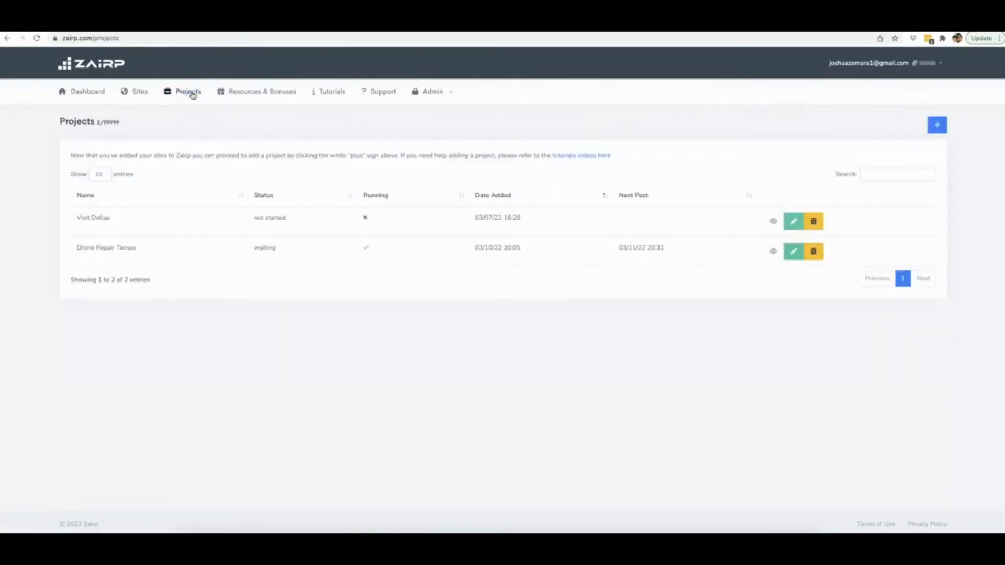
{"action": "left_click", "coordinate": [940, 128]}
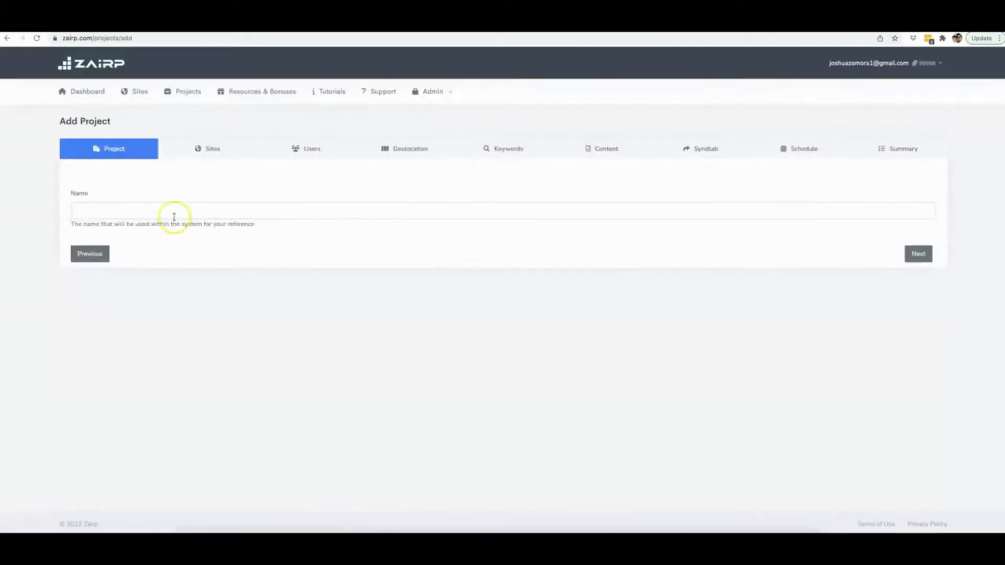
{"action": "left_click", "coordinate": [140, 208]}
{"action": "type", "text": "D"}
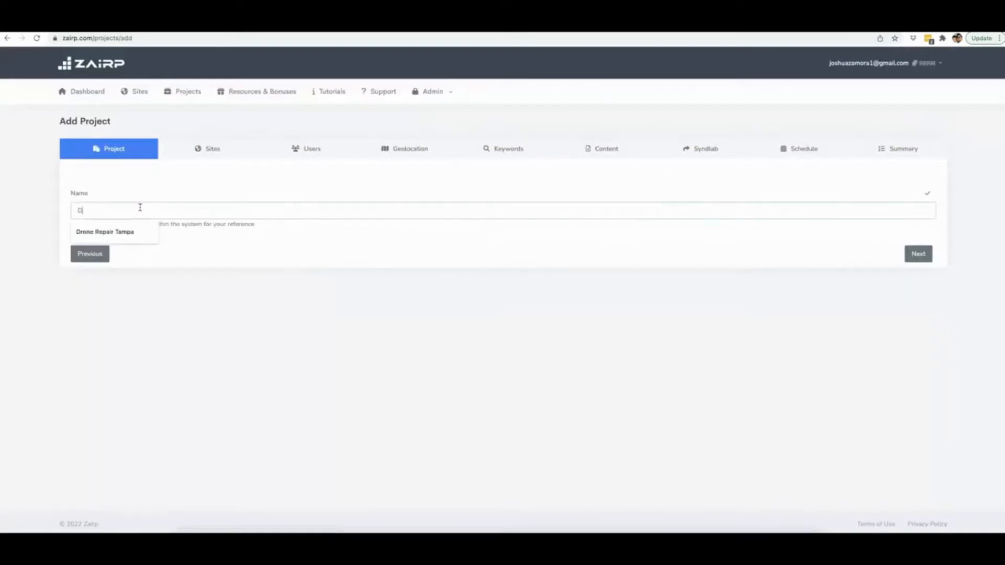
{"action": "type", "text": "rone Repair Naples"}
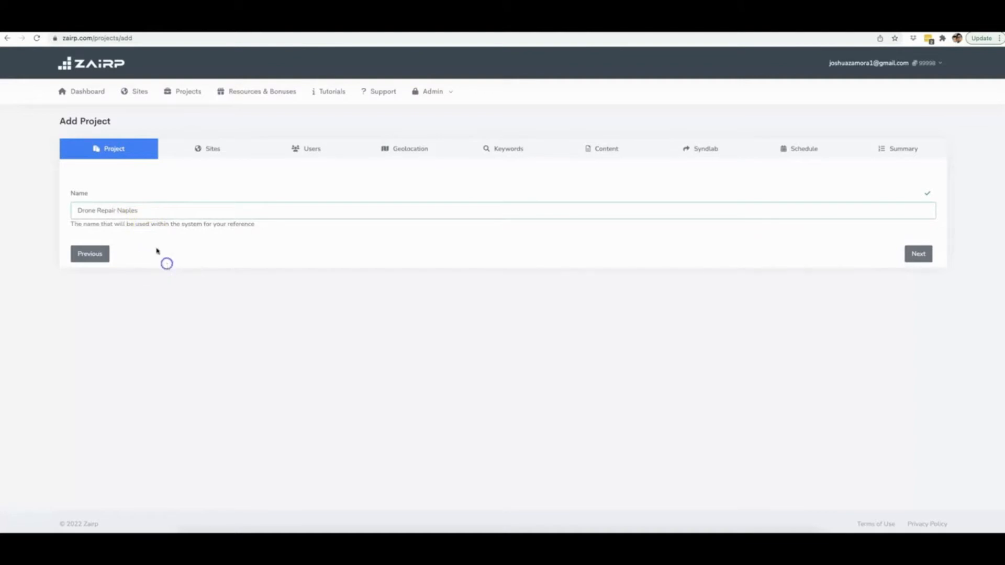
{"action": "left_click", "coordinate": [915, 255]}
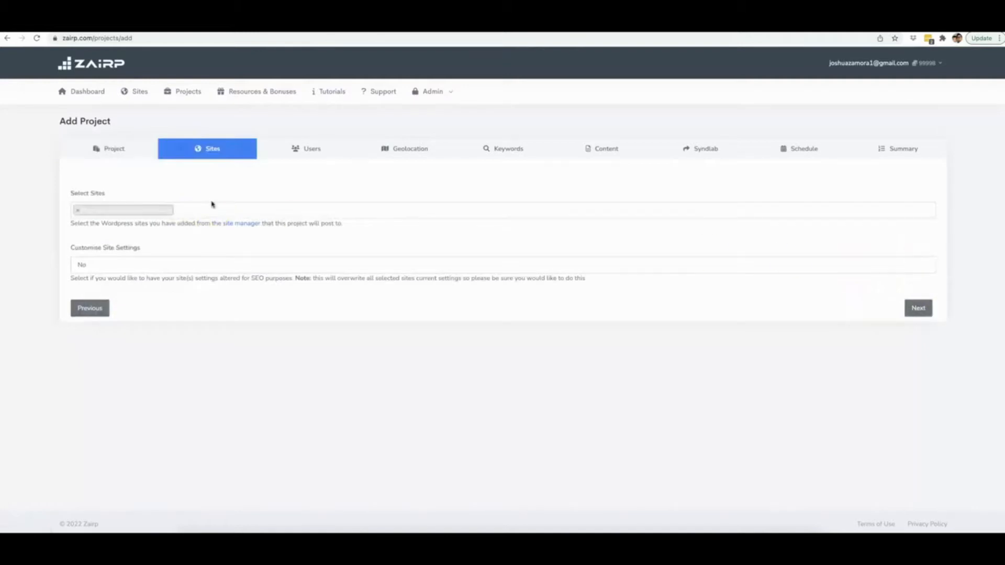
Select the project's WordPress site, leave both Customise Site Settings and Create Users at No, and continue to the geolocation settings.
{"action": "left_click", "coordinate": [139, 263]}
{"action": "left_click", "coordinate": [174, 314]}
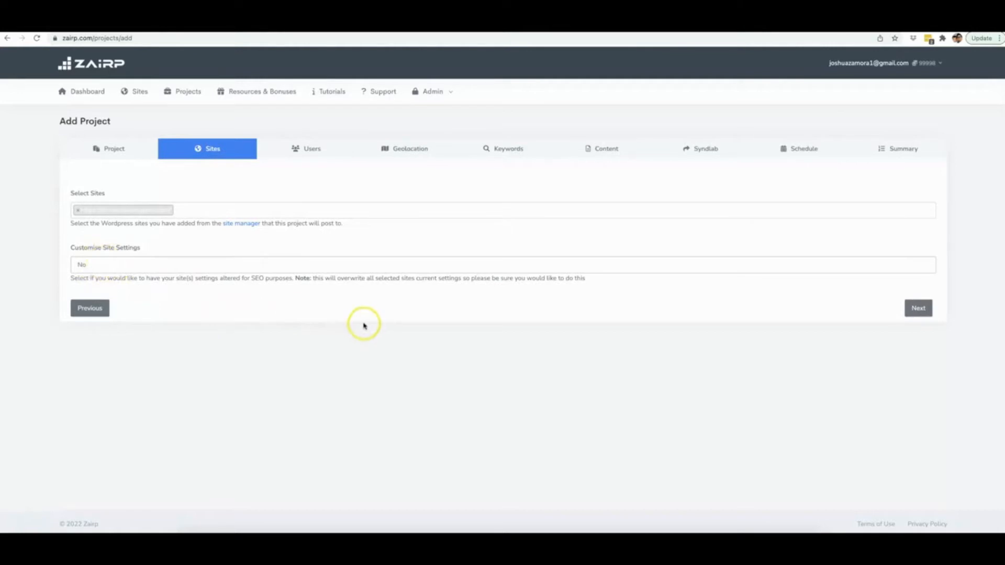
{"action": "left_click", "coordinate": [924, 309]}
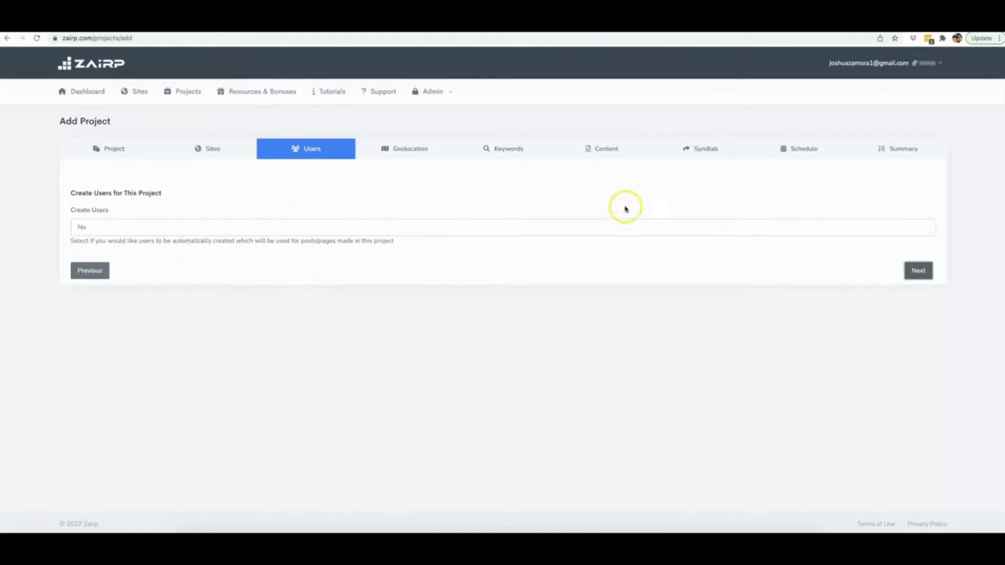
{"action": "left_click", "coordinate": [909, 272]}
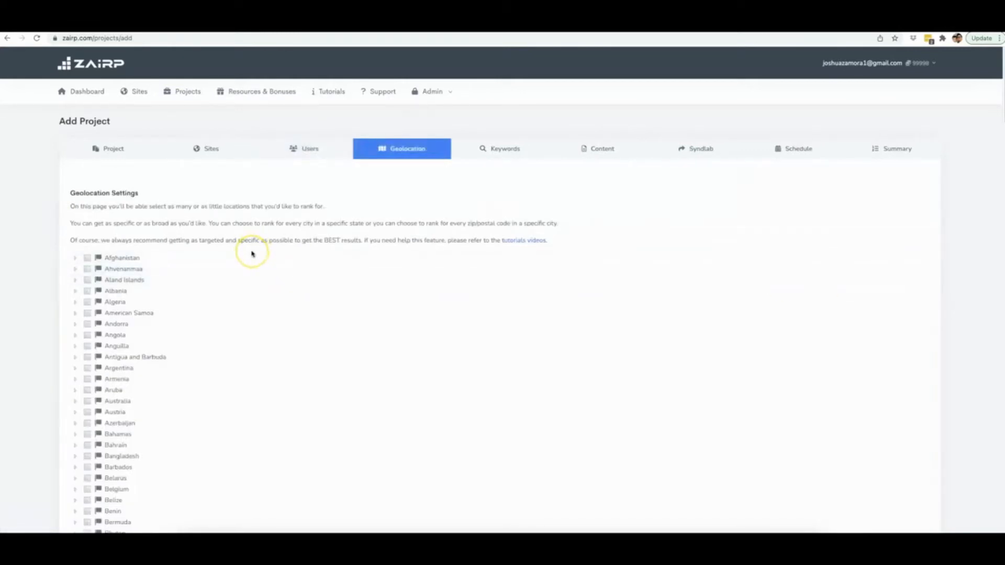
Look through the countries available in the geolocation settings, from Afghanistan to Zimbabwe.
{"action": "scroll", "coordinate": [251, 255], "scroll_direction": "down", "scroll_amount": 1}
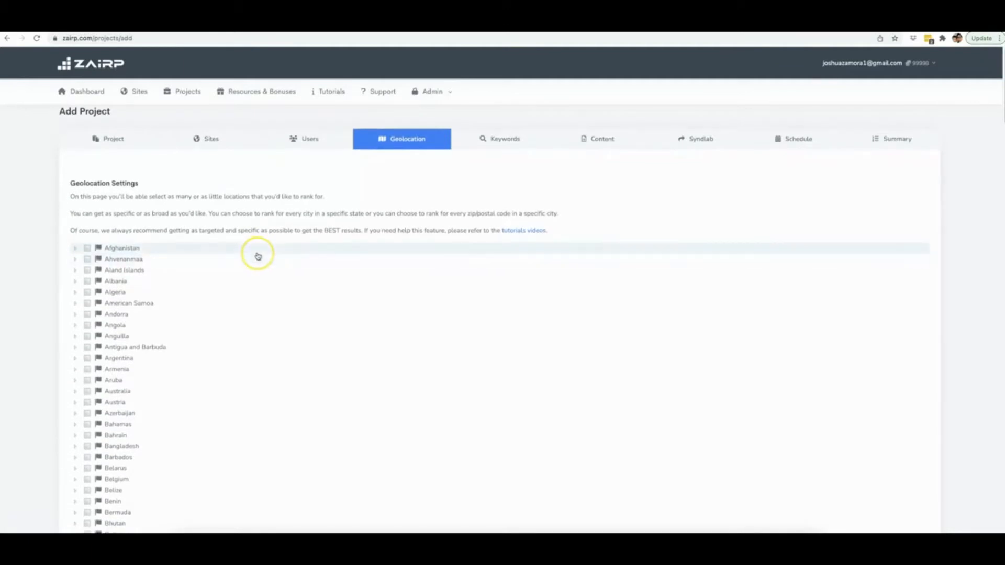
{"action": "scroll", "coordinate": [258, 256], "scroll_direction": "down", "scroll_amount": 1}
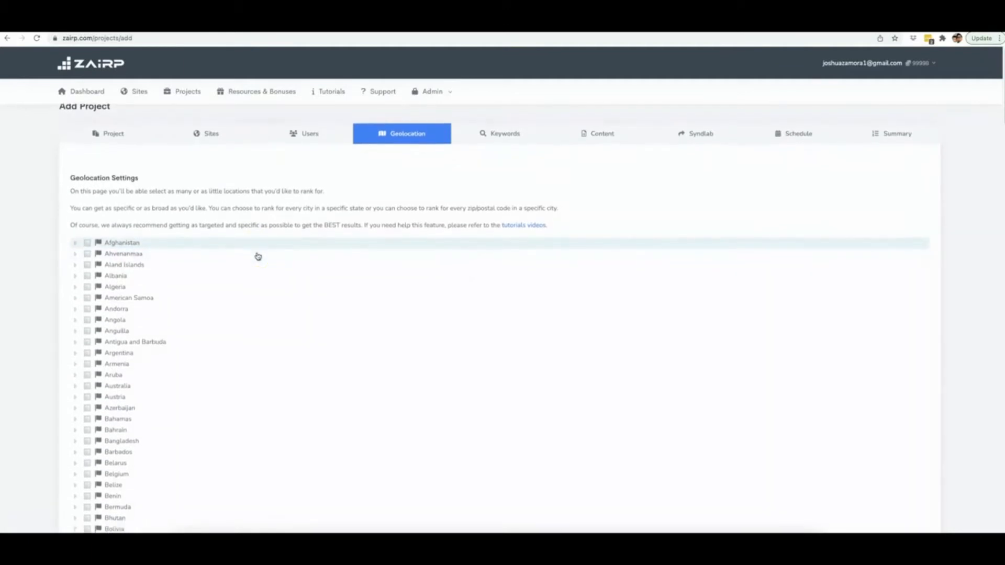
{"action": "scroll", "coordinate": [257, 256], "scroll_direction": "down", "scroll_amount": 2}
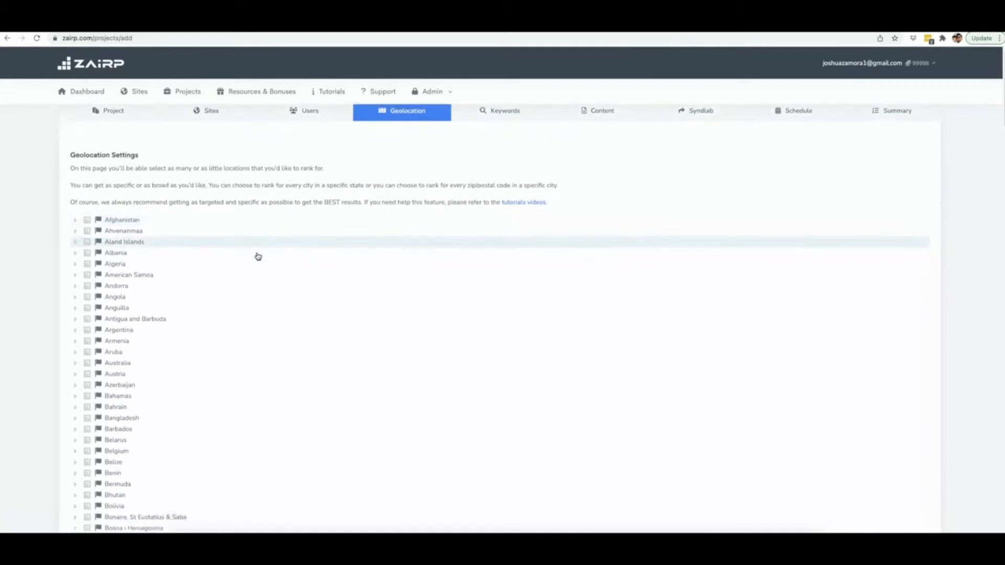
{"action": "scroll", "coordinate": [258, 256], "scroll_direction": "down", "scroll_amount": 2}
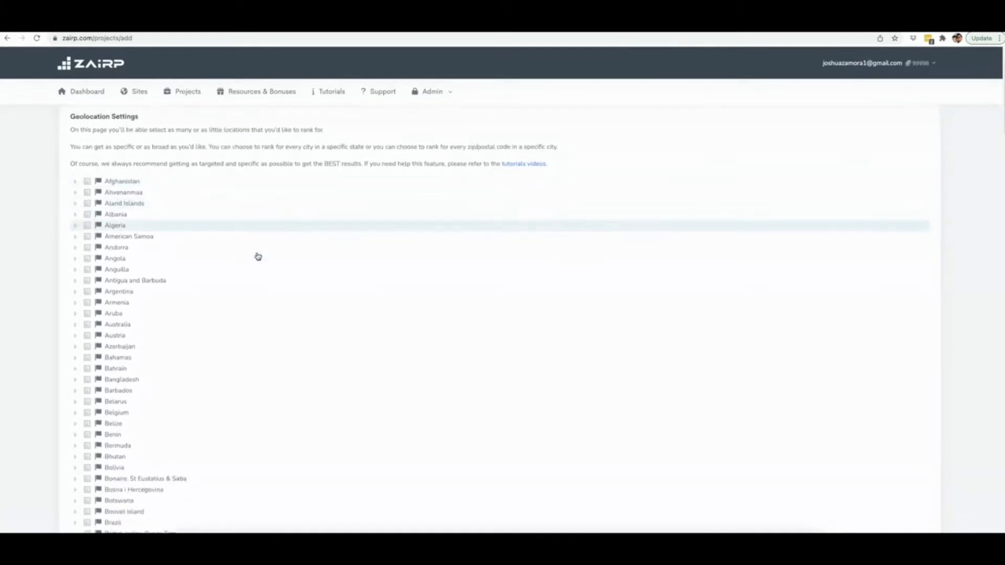
{"action": "scroll", "coordinate": [256, 256], "scroll_direction": "down", "scroll_amount": 2}
{"action": "scroll", "coordinate": [209, 235], "scroll_direction": "up", "scroll_amount": 3}
{"action": "left_click", "coordinate": [187, 225]}
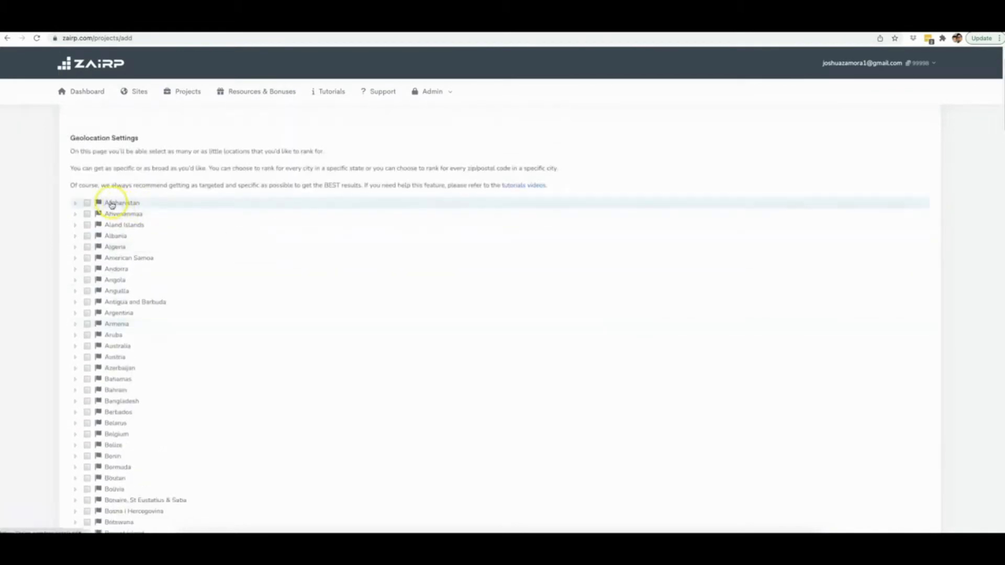
{"action": "scroll", "coordinate": [157, 230], "scroll_direction": "down", "scroll_amount": 8}
{"action": "scroll", "coordinate": [162, 234], "scroll_direction": "down", "scroll_amount": 20}
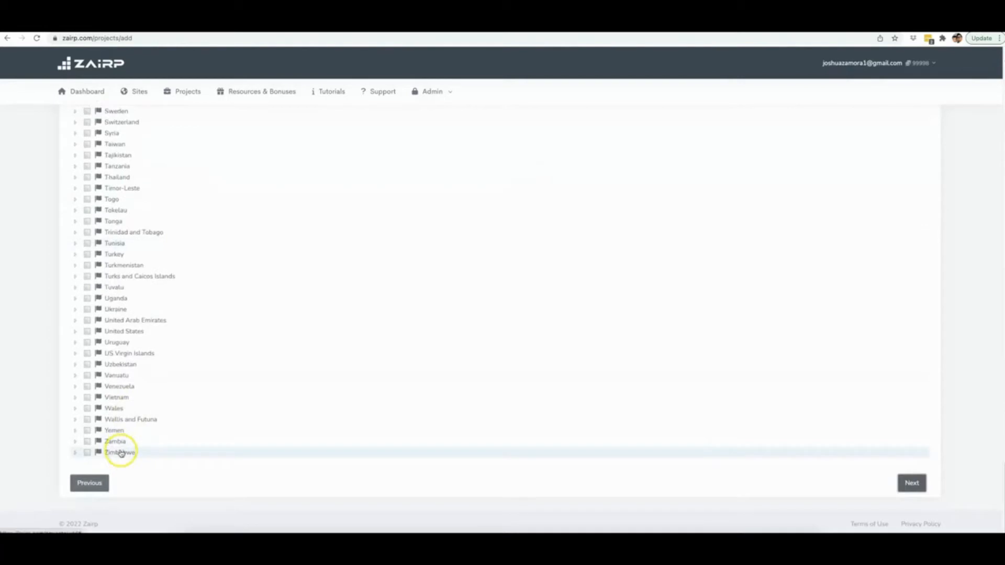
{"action": "scroll", "coordinate": [164, 392], "scroll_direction": "up", "scroll_amount": 5}
{"action": "scroll", "coordinate": [195, 375], "scroll_direction": "up", "scroll_amount": 5}
Expand the United States in the location tree and list the cities of Florida.
{"action": "scroll", "coordinate": [195, 375], "scroll_direction": "down", "scroll_amount": 10}
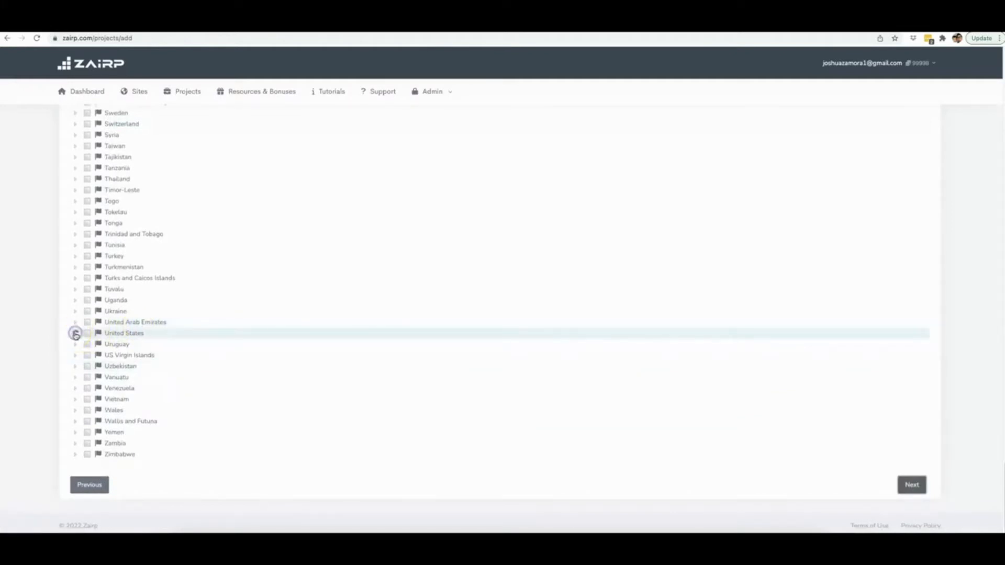
{"action": "left_click", "coordinate": [75, 334]}
{"action": "scroll", "coordinate": [156, 343], "scroll_direction": "down", "scroll_amount": 2}
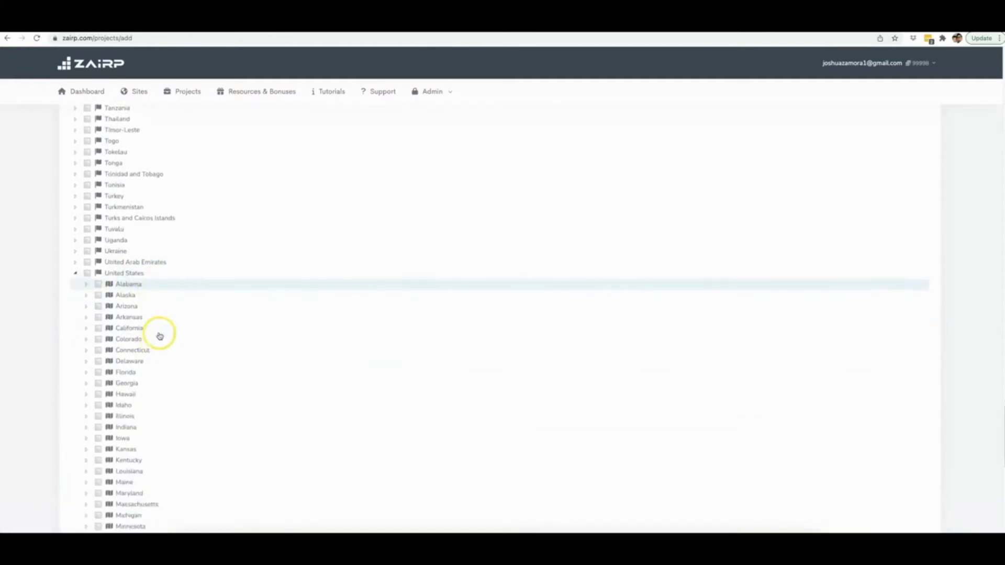
{"action": "scroll", "coordinate": [151, 372], "scroll_direction": "down", "scroll_amount": 1}
{"action": "scroll", "coordinate": [151, 368], "scroll_direction": "down", "scroll_amount": 2}
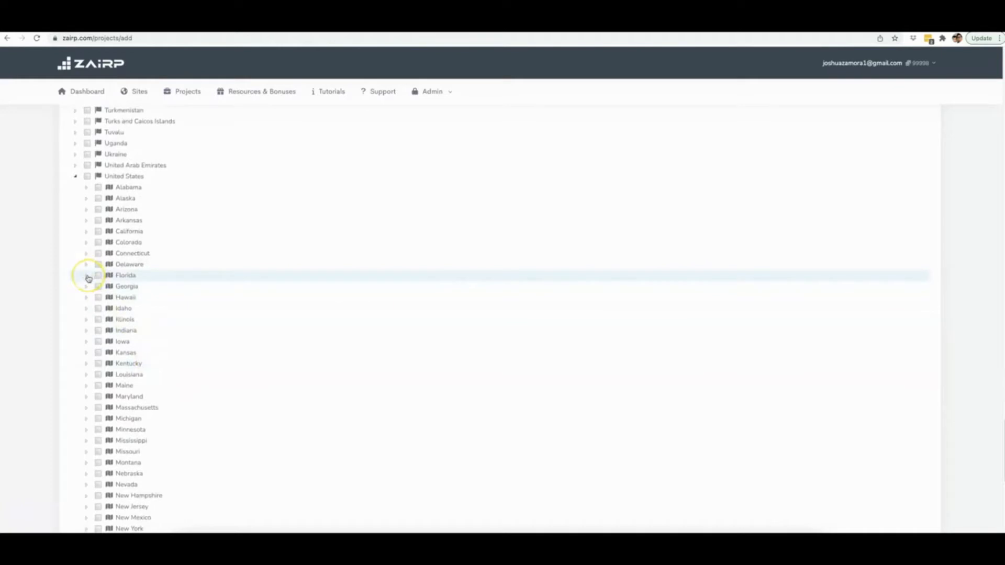
{"action": "left_click", "coordinate": [87, 275]}
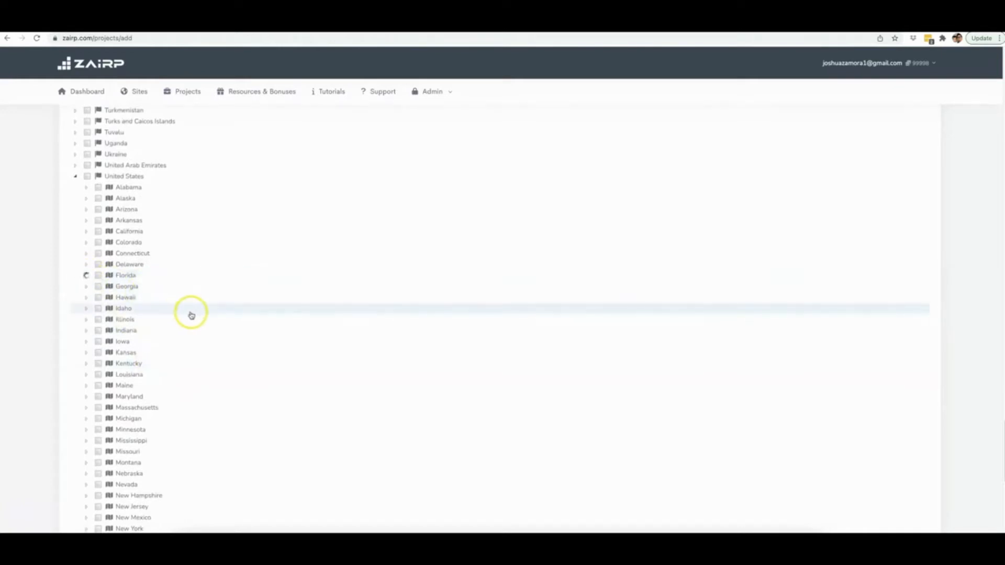
Expand Naples under Florida, select the city with all its zip codes, and continue to the keyword settings.
{"action": "scroll", "coordinate": [199, 363], "scroll_direction": "down", "scroll_amount": 6}
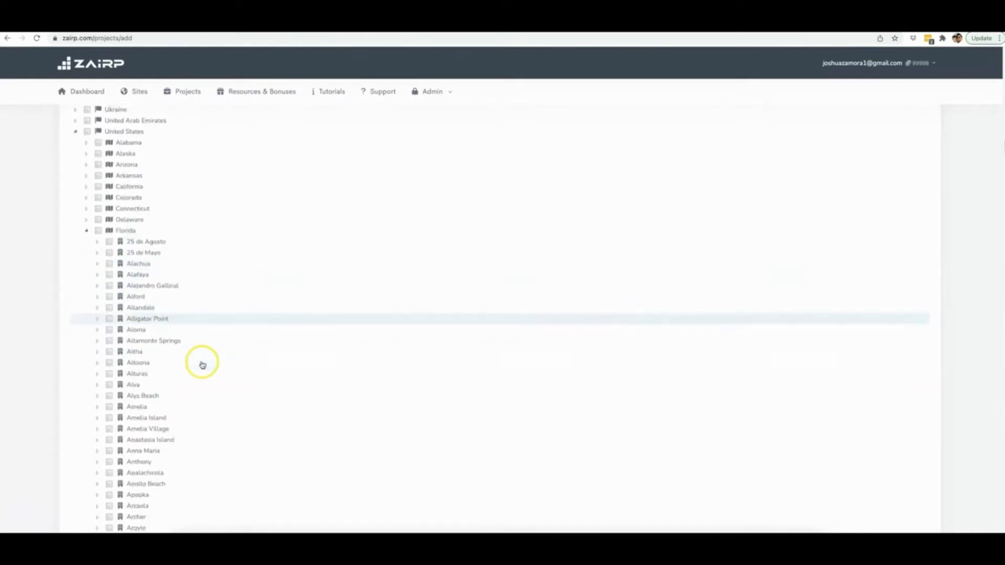
{"action": "scroll", "coordinate": [202, 365], "scroll_direction": "down", "scroll_amount": 11}
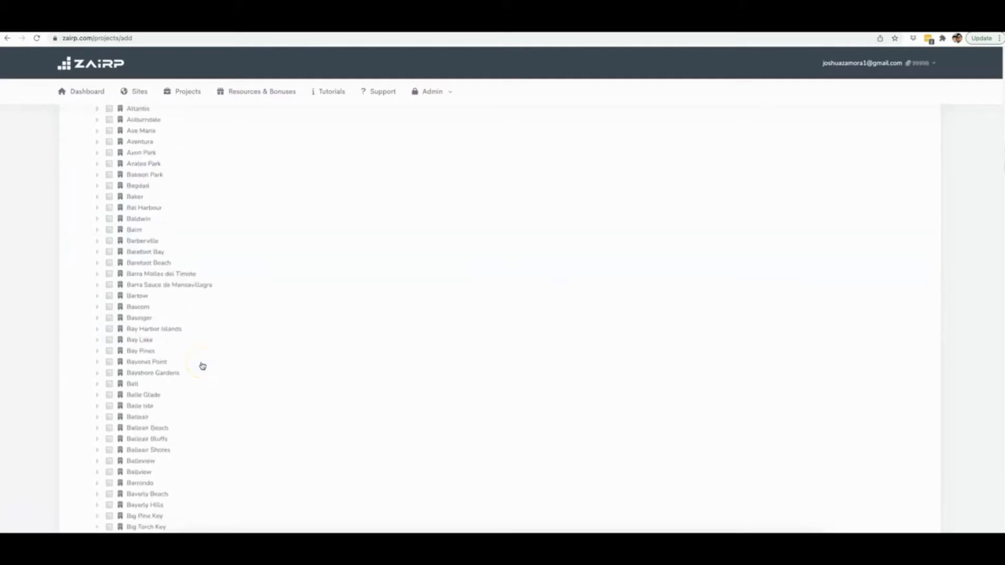
{"action": "scroll", "coordinate": [202, 365], "scroll_direction": "down", "scroll_amount": 20}
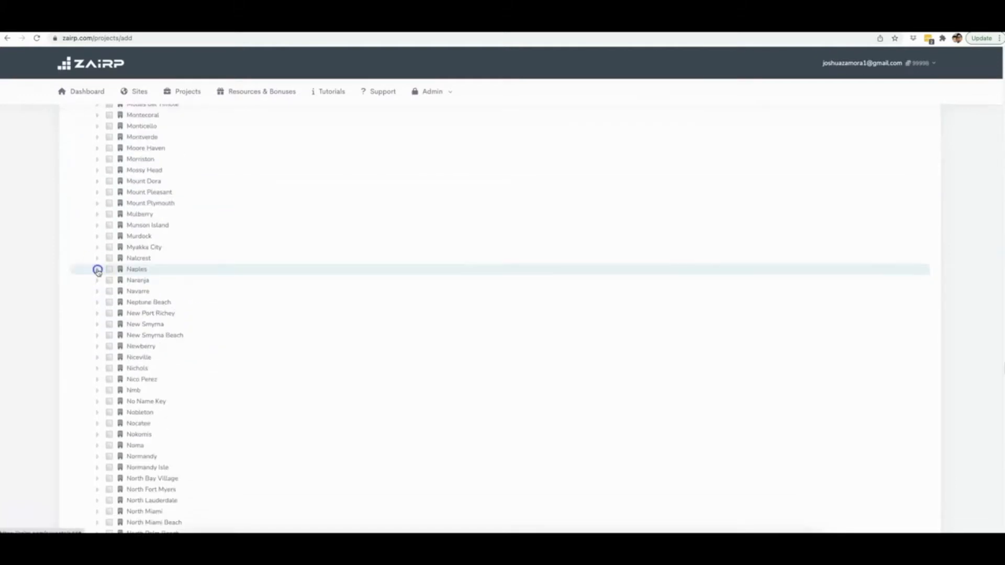
{"action": "left_click", "coordinate": [97, 269]}
{"action": "left_click", "coordinate": [128, 272]}
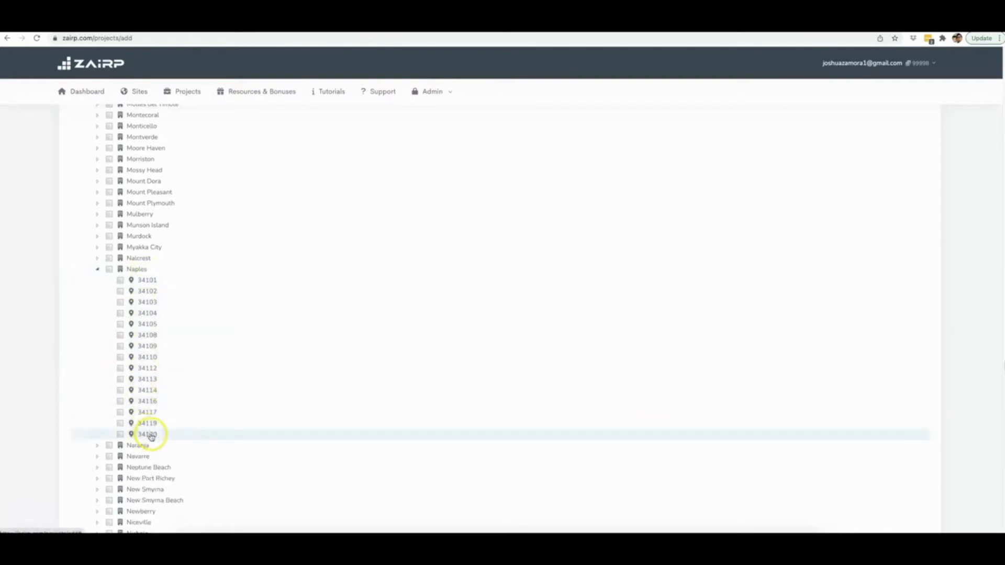
{"action": "left_click", "coordinate": [109, 270]}
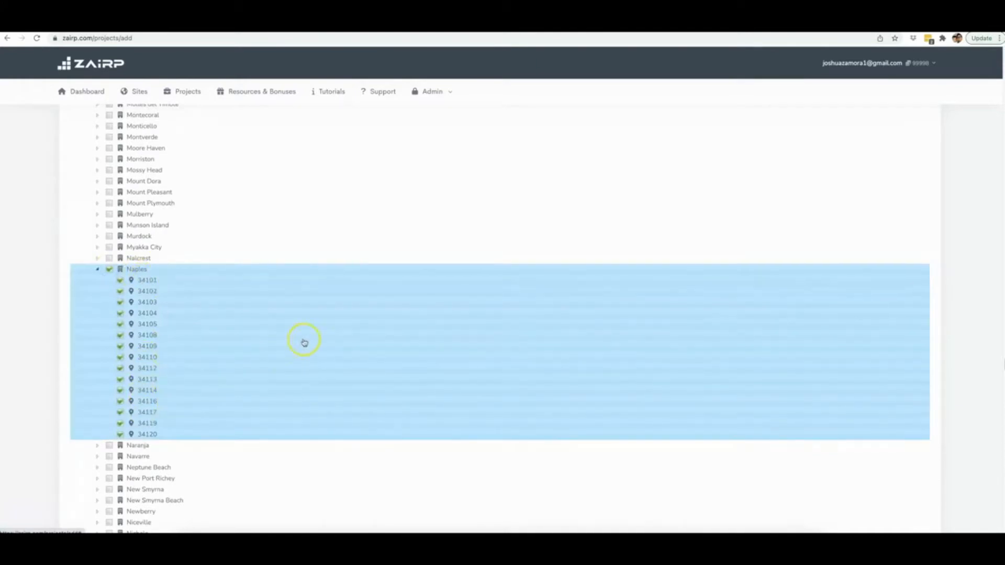
{"action": "scroll", "coordinate": [366, 336], "scroll_direction": "down", "scroll_amount": 3}
{"action": "scroll", "coordinate": [370, 338], "scroll_direction": "down", "scroll_amount": 20}
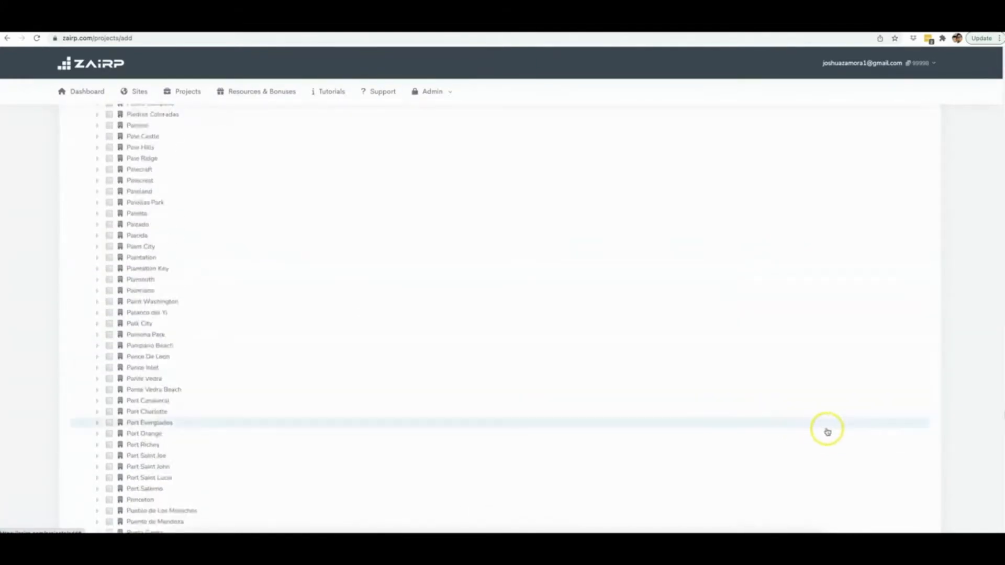
{"action": "left_click", "coordinate": [911, 481]}
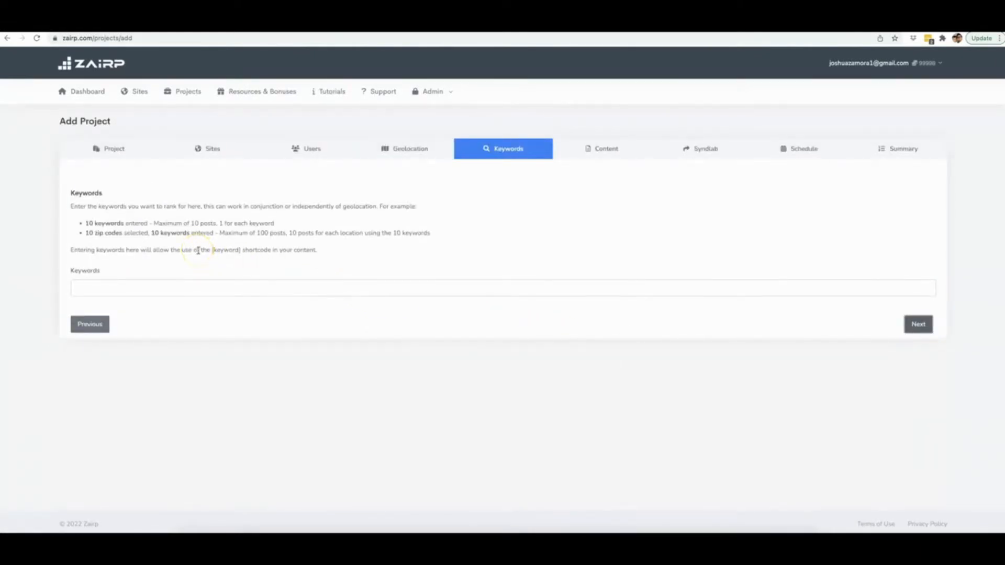
Add Drone Repair as the project's first keyword.
{"action": "left_click", "coordinate": [177, 285]}
{"action": "type", "text": "Drone REpa"}
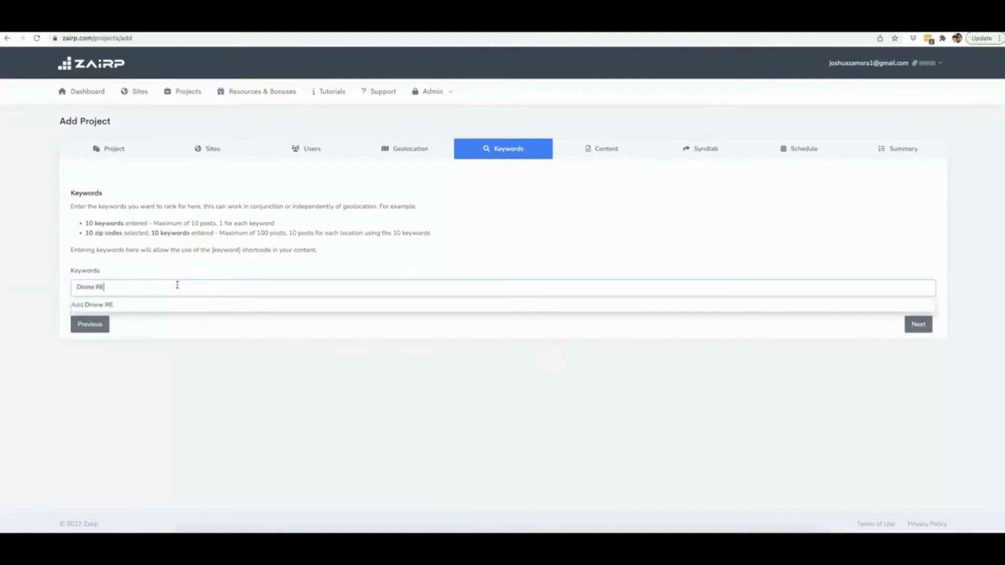
{"action": "key", "text": "BackSpace"}
{"action": "key", "text": "BackSpace"}
{"action": "key", "text": "BackSpace"}
{"action": "type", "text": "epair"}
{"action": "key", "text": "Return"}
Add the keywords Drone Repair Expert and Drone Repair Professional.
{"action": "type", "text": "Drone Repair Expert"}
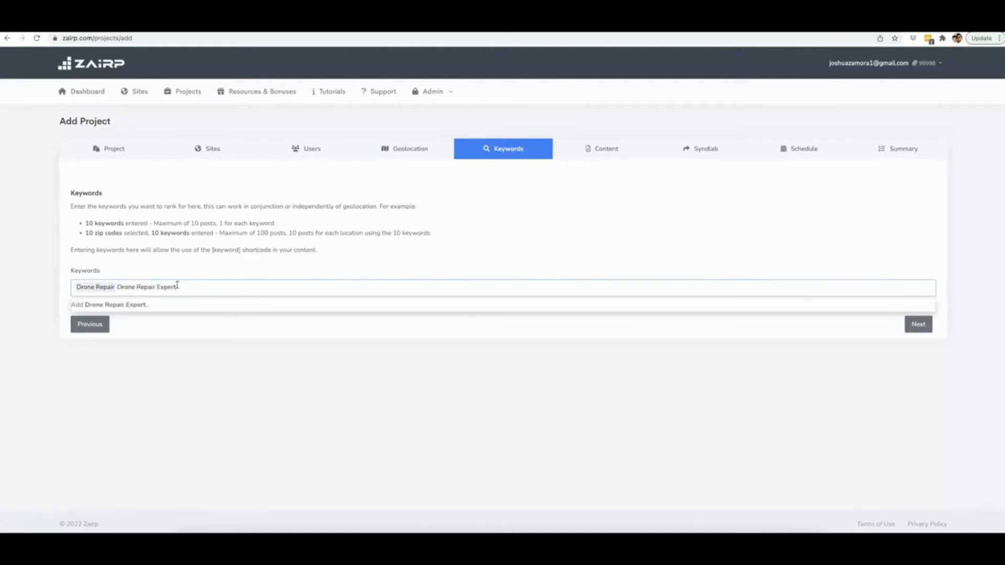
{"action": "key", "text": "Return"}
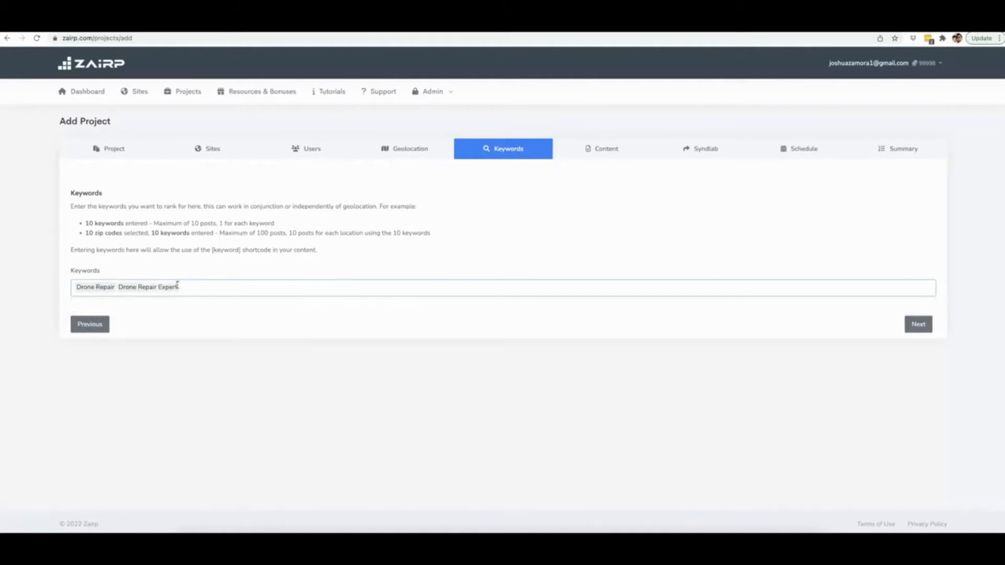
{"action": "type", "text": "Drone Repair"}
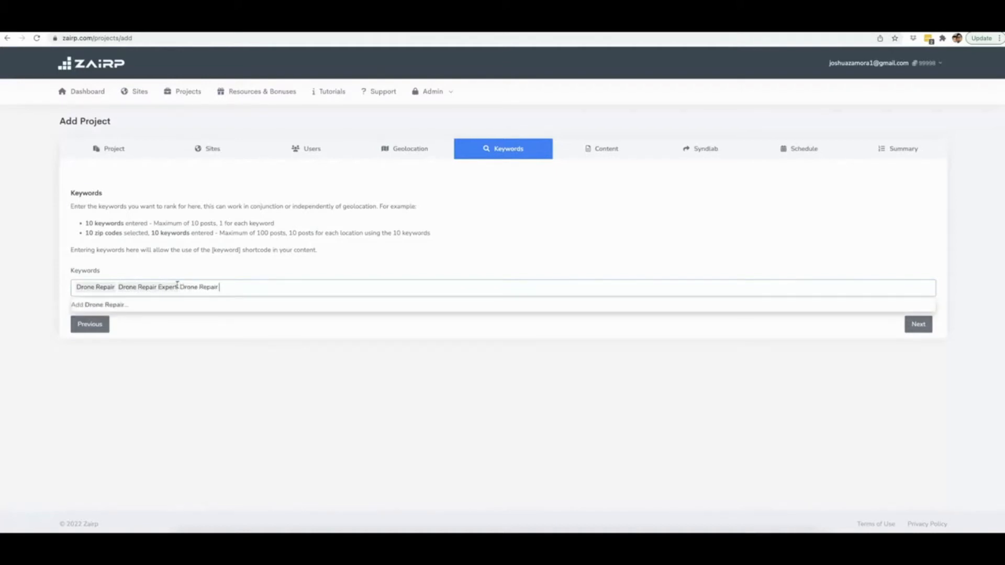
{"action": "type", "text": " Profesio"}
{"action": "type", "text": "sional"}
{"action": "key", "text": "Return"}
Add the keyword Drone Repair Experts and continue to the project's content settings.
{"action": "type", "text": "Drone"}
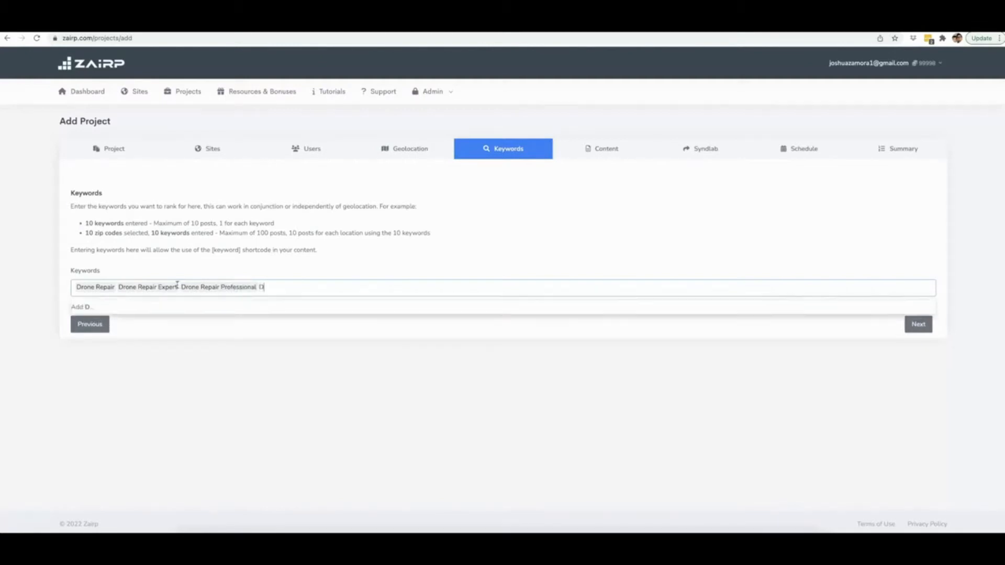
{"action": "type", "text": " Repair E"}
{"action": "key", "text": "BackSpace"}
{"action": "type", "text": "Repair Exp"}
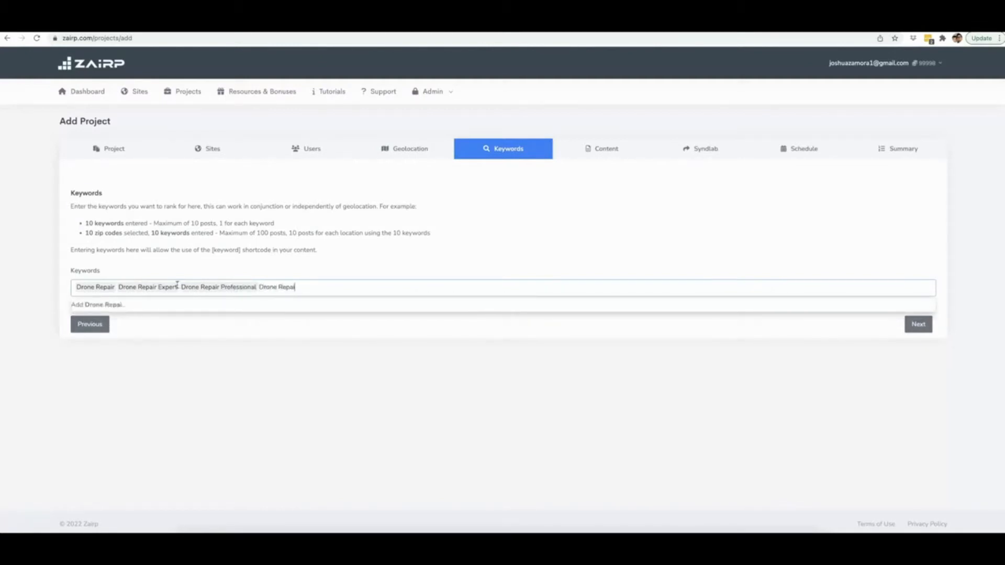
{"action": "type", "text": "erts"}
{"action": "key", "text": "Return"}
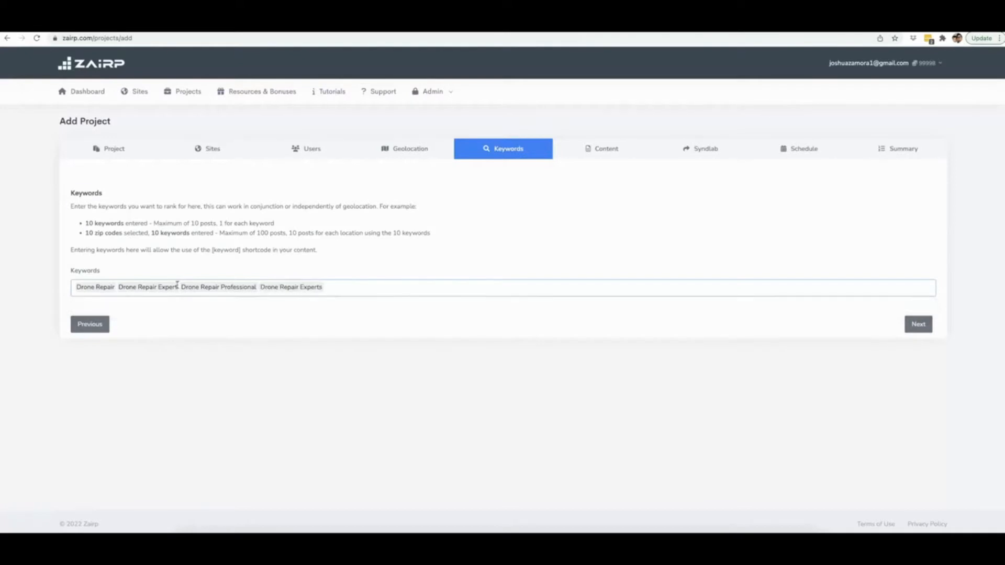
{"action": "left_click", "coordinate": [909, 325]}
{"action": "scroll", "coordinate": [199, 312], "scroll_direction": "down", "scroll_amount": 1}
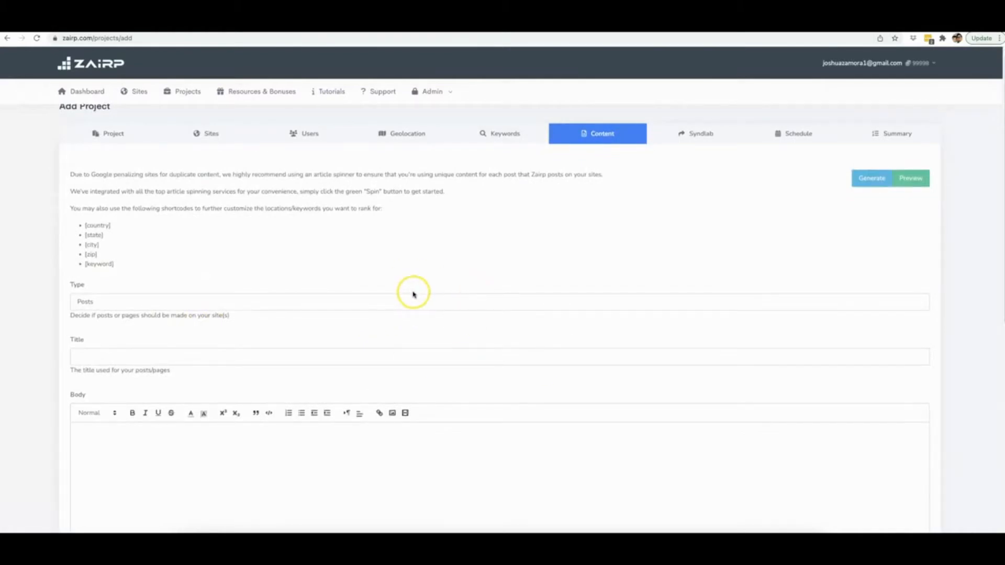
Open the AI content generator for the post and choose English as the article language.
{"action": "scroll", "coordinate": [413, 294], "scroll_direction": "down", "scroll_amount": 3}
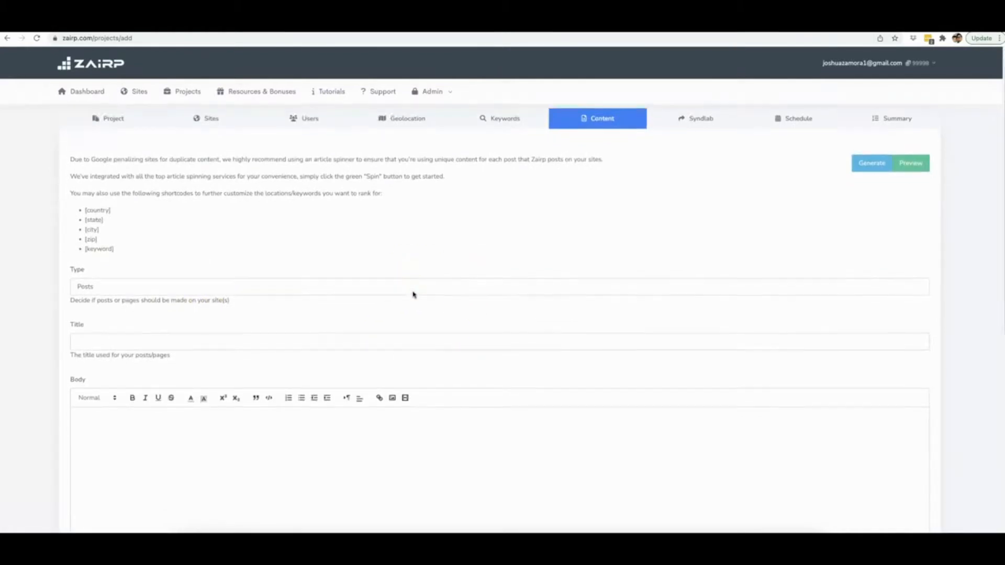
{"action": "left_click", "coordinate": [500, 279]}
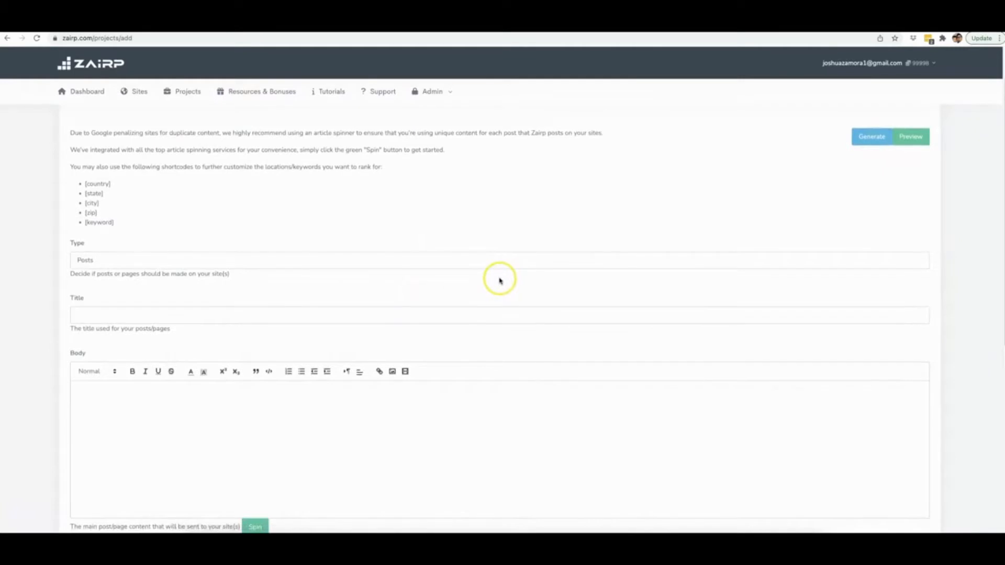
{"action": "scroll", "coordinate": [506, 280], "scroll_direction": "up", "scroll_amount": 3}
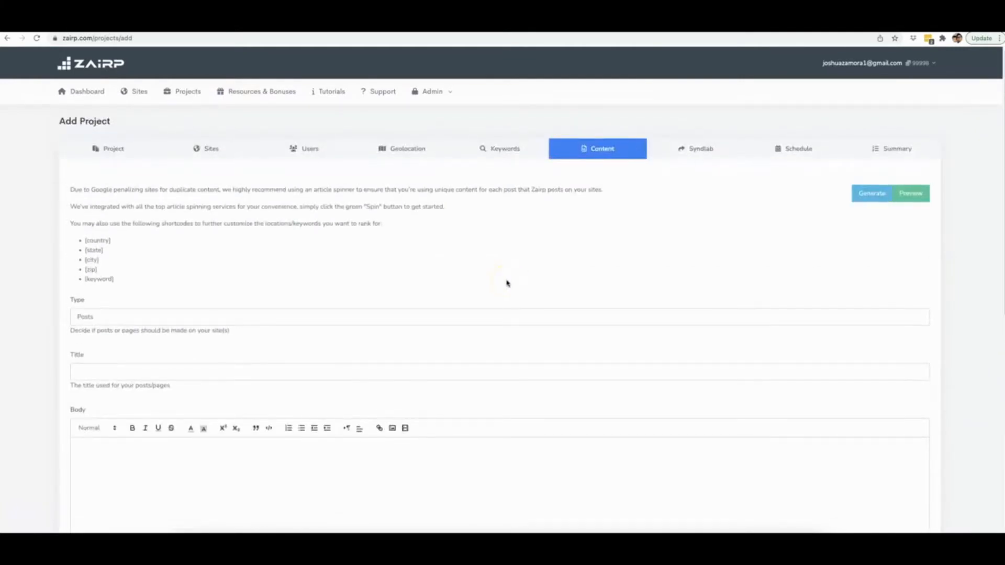
{"action": "left_click", "coordinate": [525, 273]}
{"action": "left_click", "coordinate": [866, 257]}
{"action": "left_click", "coordinate": [833, 251]}
{"action": "left_click", "coordinate": [867, 195]}
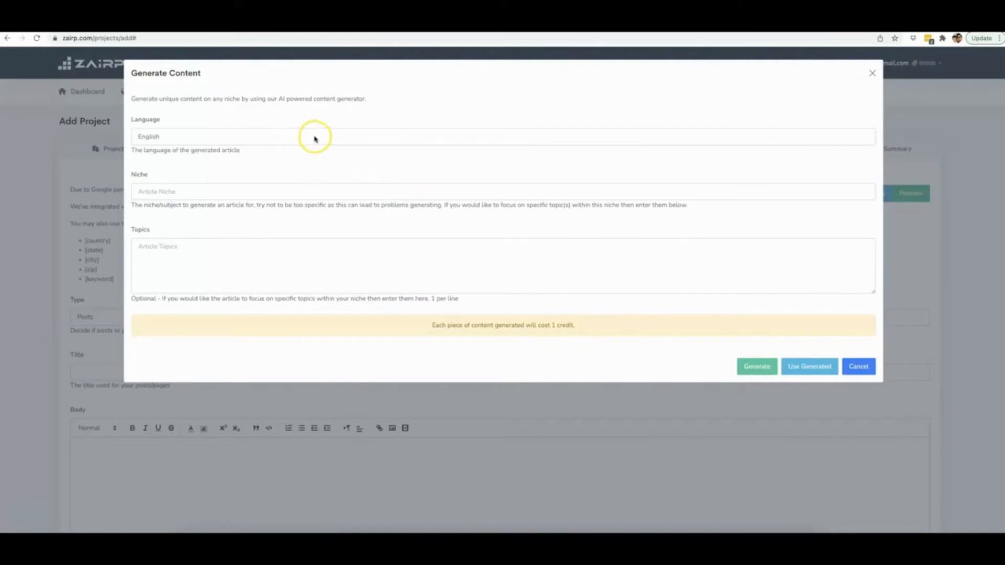
{"action": "left_click", "coordinate": [218, 138]}
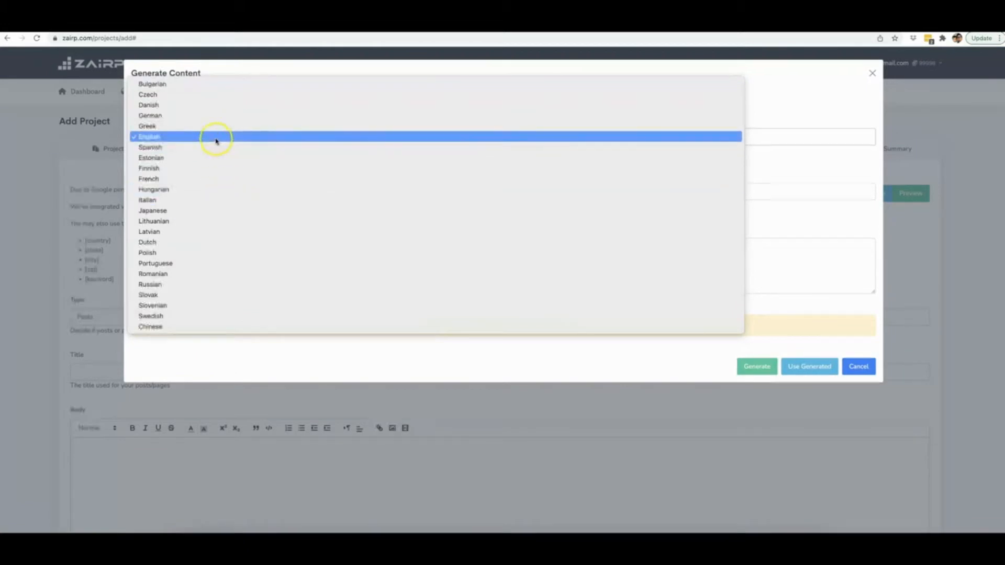
{"action": "left_click", "coordinate": [189, 137]}
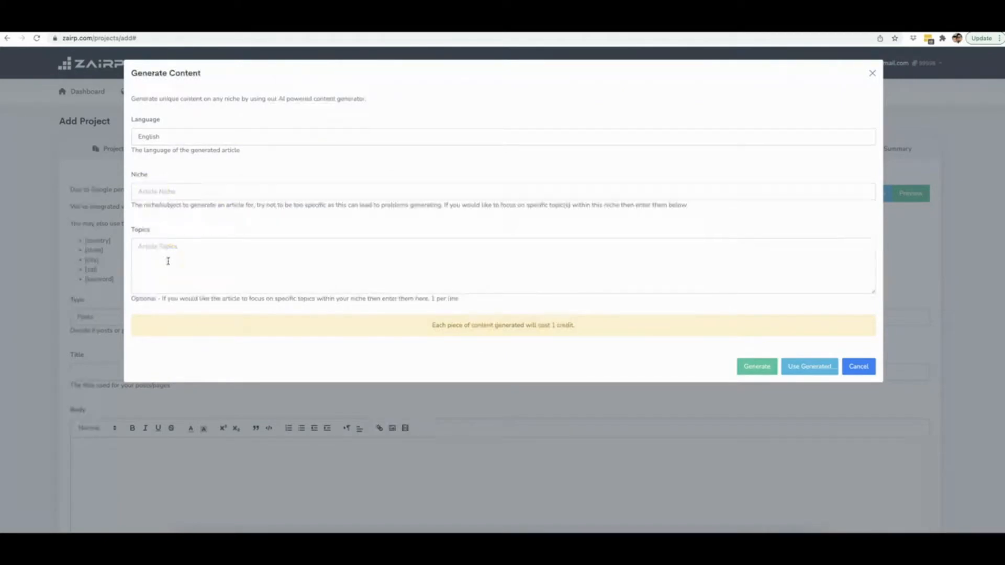
Generate an article for the niche "Weight loss" with the topics "how to lose weight in your belly" and "what are the best excercises".
{"action": "left_click", "coordinate": [168, 193]}
{"action": "type", "text": "Weight loss"}
{"action": "left_click", "coordinate": [199, 260]}
{"action": "type", "text": "h"}
{"action": "type", "text": "ow to lose weight"}
{"action": "type", "text": " in your bi"}
{"action": "type", "text": " the t"}
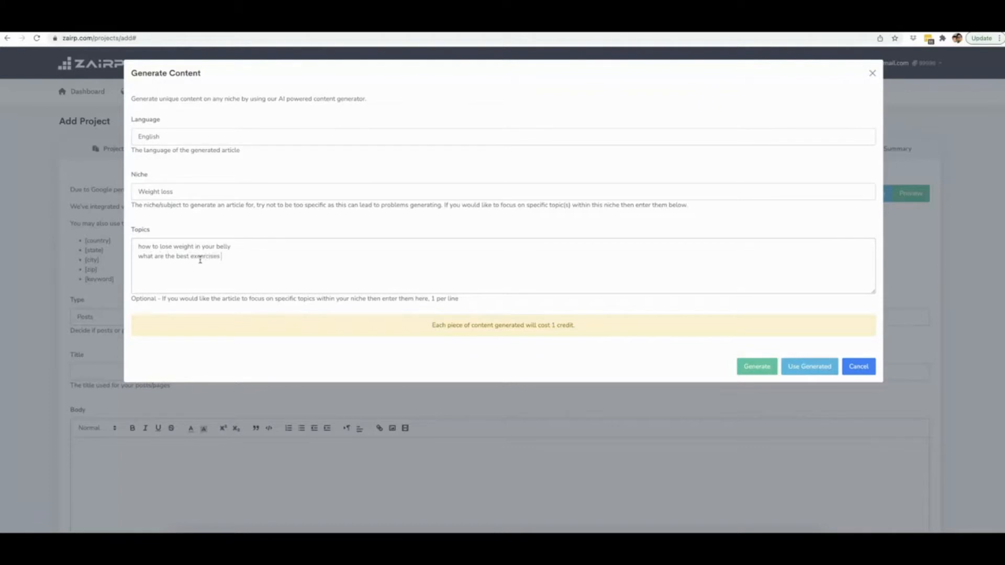
{"action": "left_click", "coordinate": [238, 265]}
{"action": "left_click", "coordinate": [757, 366]}
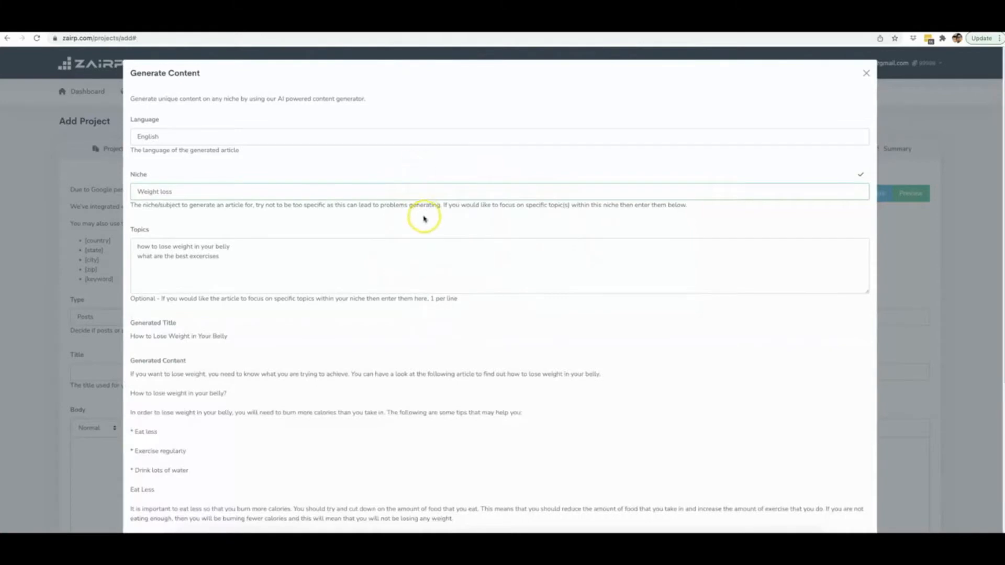
Review the generated article's title, body text and tags.
{"action": "scroll", "coordinate": [355, 247], "scroll_direction": "down", "scroll_amount": 1}
{"action": "scroll", "coordinate": [355, 247], "scroll_direction": "down", "scroll_amount": 4}
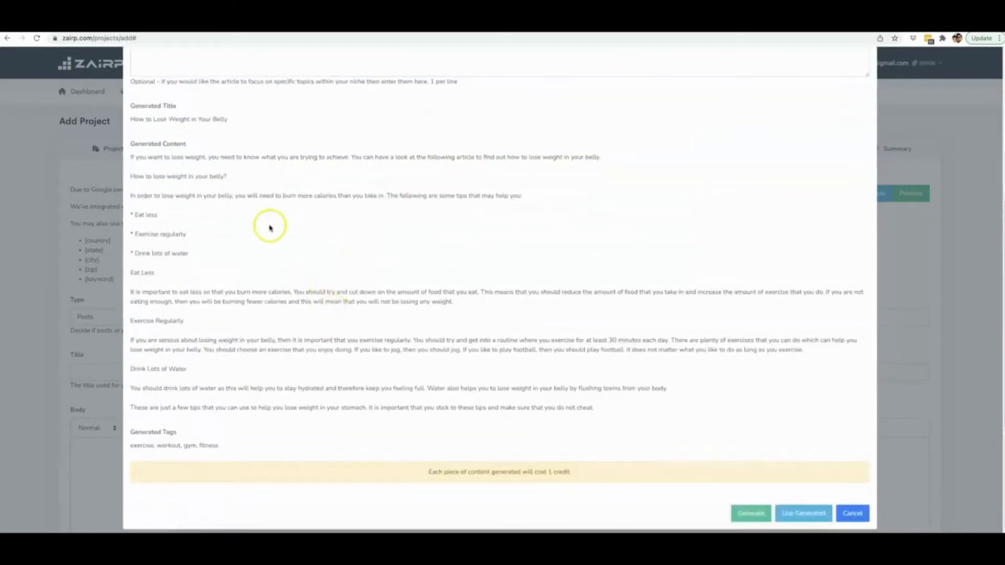
{"action": "scroll", "coordinate": [234, 229], "scroll_direction": "up", "scroll_amount": 3}
{"action": "scroll", "coordinate": [269, 232], "scroll_direction": "down", "scroll_amount": 1}
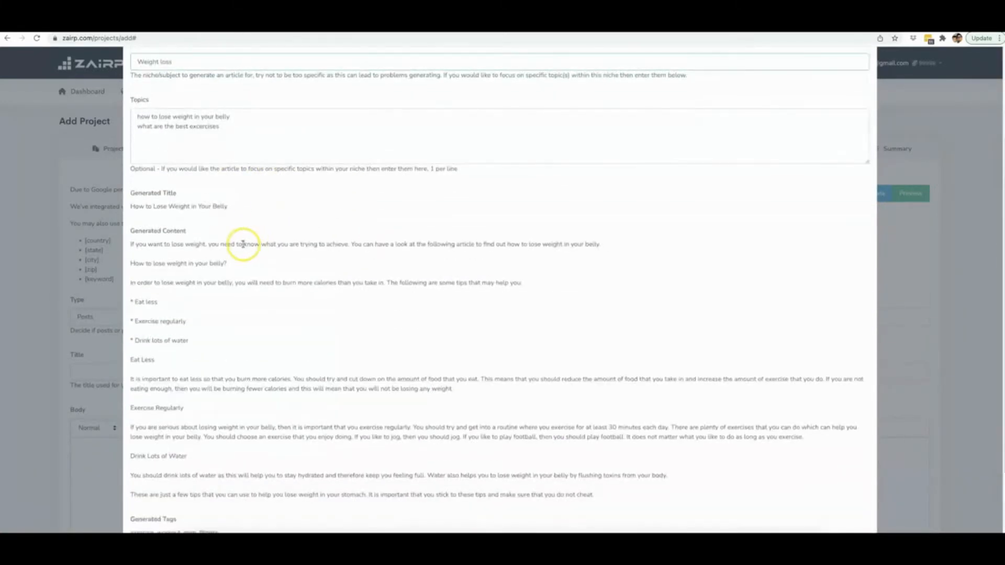
{"action": "scroll", "coordinate": [241, 243], "scroll_direction": "down", "scroll_amount": 1}
{"action": "left_click_drag", "start_coordinate": [130, 200], "coordinate": [228, 200]}
{"action": "left_click", "coordinate": [228, 200]}
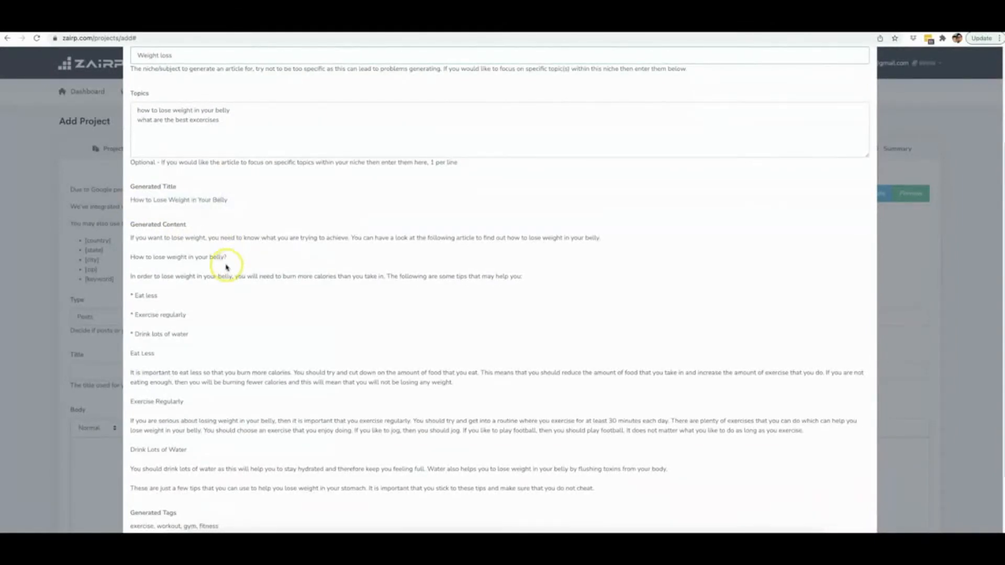
{"action": "scroll", "coordinate": [160, 211], "scroll_direction": "down", "scroll_amount": 1}
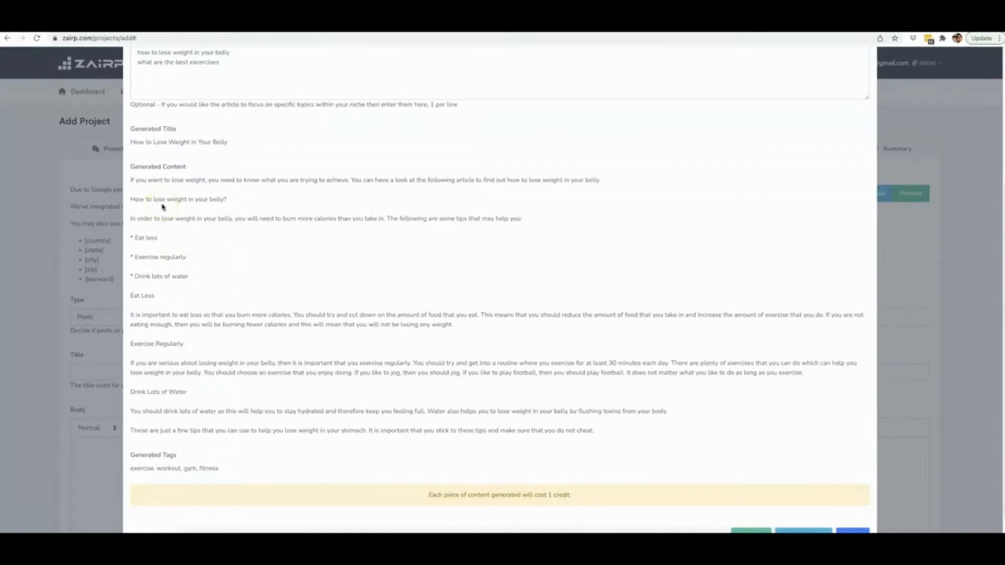
{"action": "left_click_drag", "start_coordinate": [130, 180], "coordinate": [195, 180]}
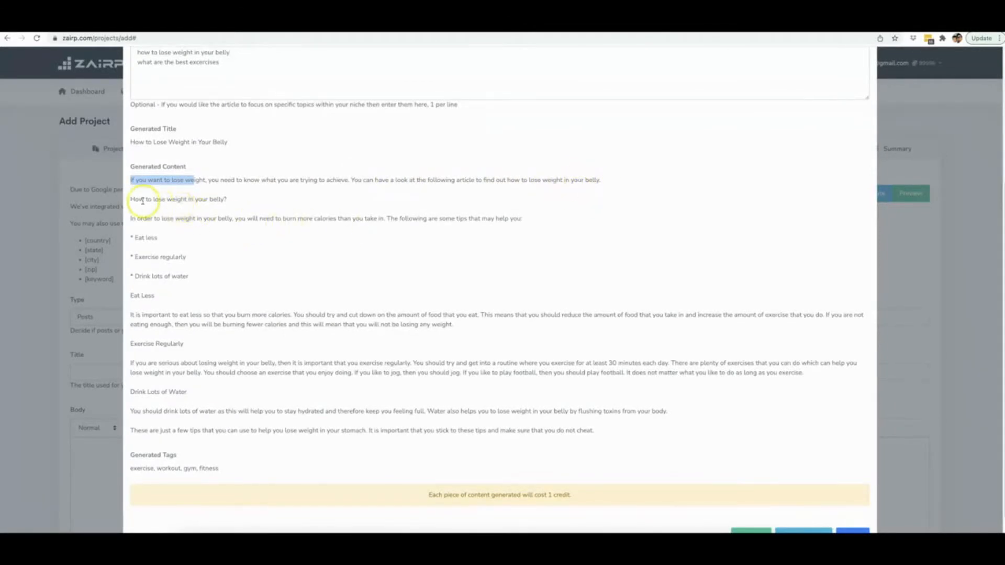
{"action": "left_click_drag", "start_coordinate": [130, 200], "coordinate": [227, 198]}
{"action": "left_click", "coordinate": [226, 199]}
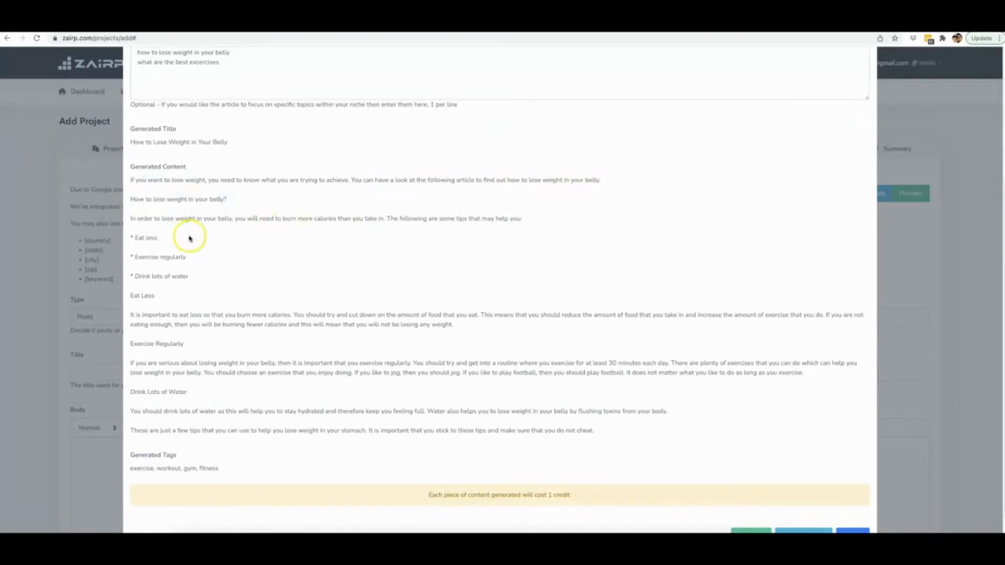
Use the generated article to fill in the post's title, body and tags.
{"action": "scroll", "coordinate": [705, 289], "scroll_direction": "down", "scroll_amount": 1}
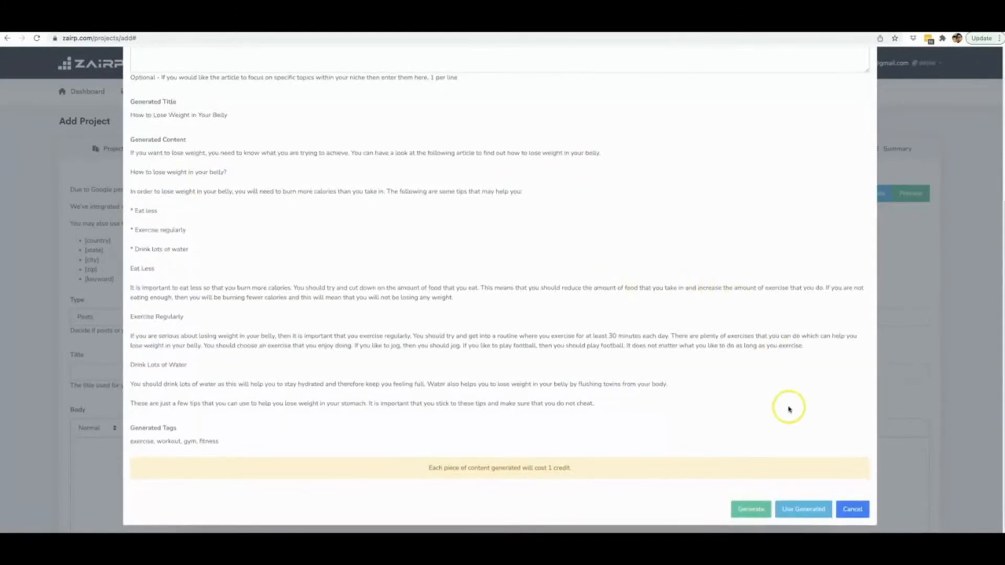
{"action": "left_click", "coordinate": [810, 510]}
{"action": "scroll", "coordinate": [513, 329], "scroll_direction": "down", "scroll_amount": 3}
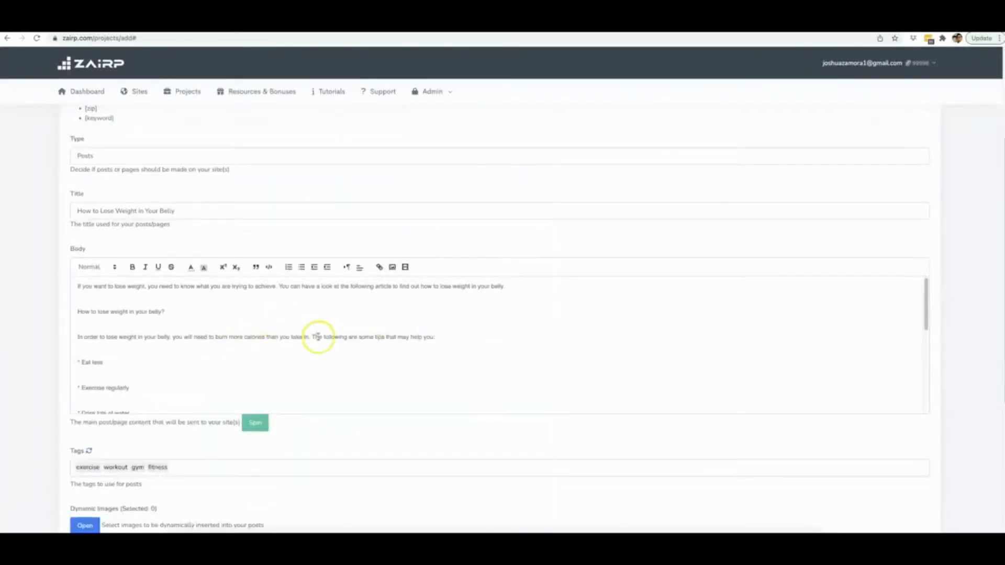
Open the content spinner for the body text, look over its Spin Rewriter settings, and close it.
{"action": "left_click", "coordinate": [256, 424]}
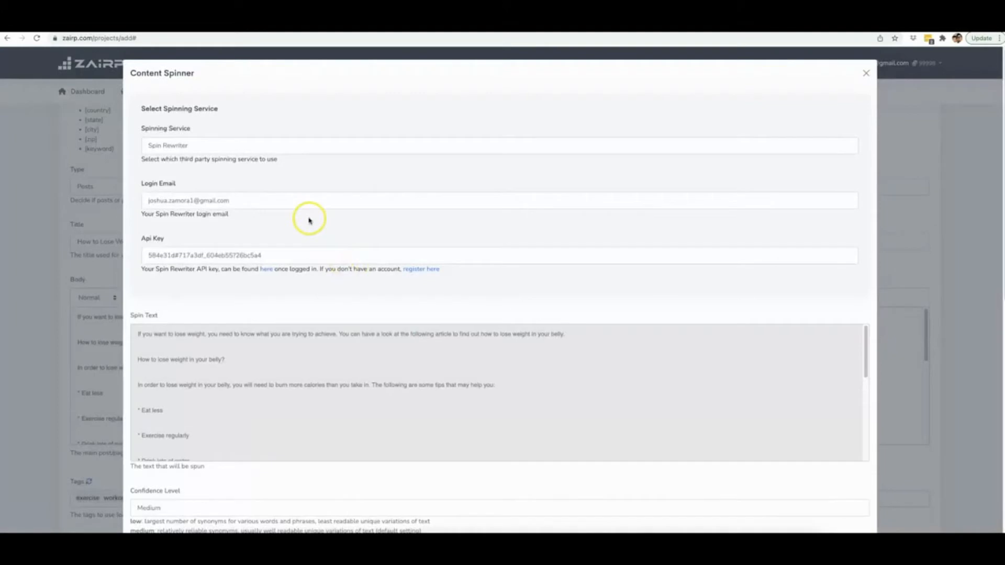
{"action": "left_click", "coordinate": [234, 151]}
{"action": "scroll", "coordinate": [303, 192], "scroll_direction": "down", "scroll_amount": 3}
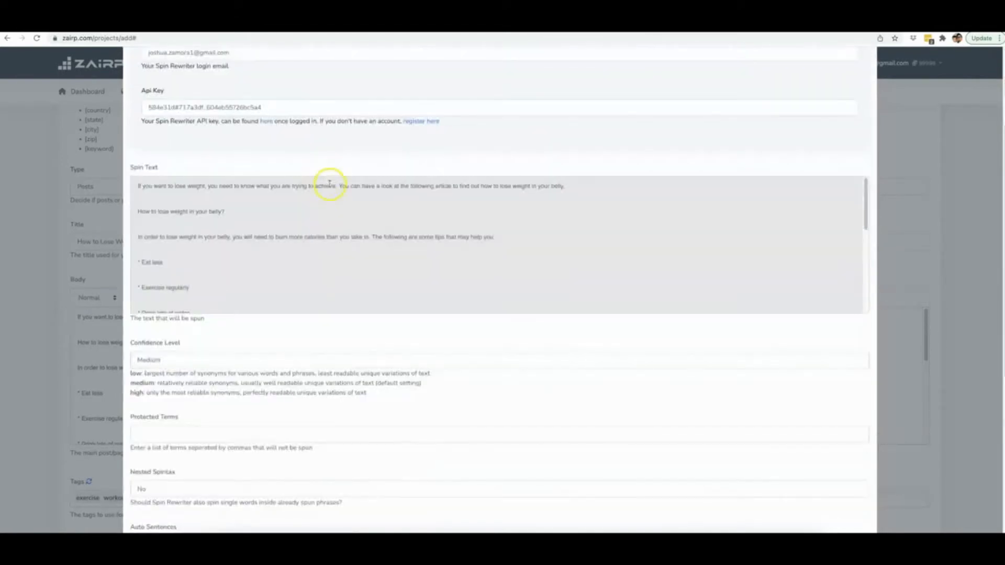
{"action": "scroll", "coordinate": [427, 216], "scroll_direction": "up", "scroll_amount": 3}
{"action": "left_click", "coordinate": [866, 73]}
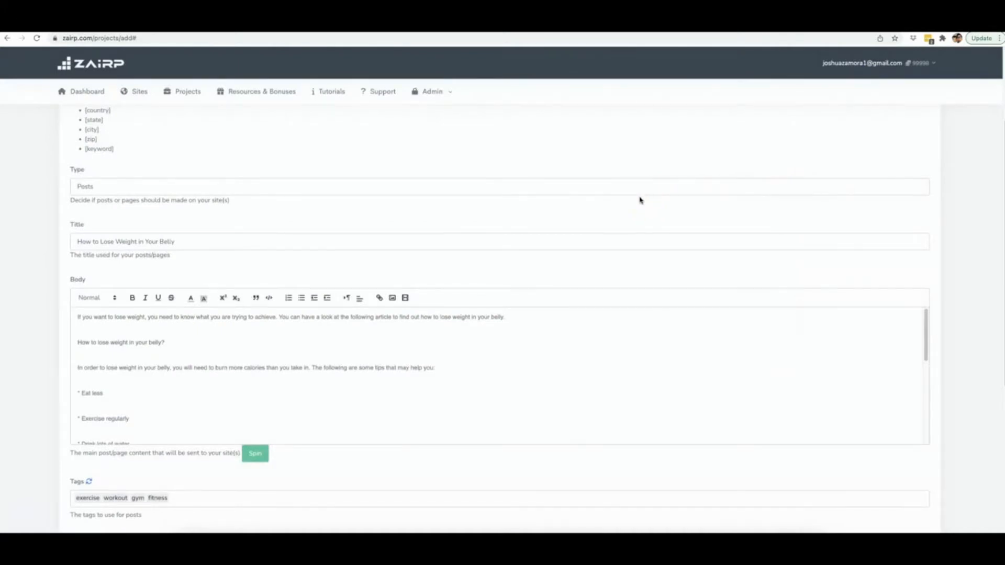
Replace the whole body text with the copied spintax article about drones and drone repair.
{"action": "left_click", "coordinate": [376, 156]}
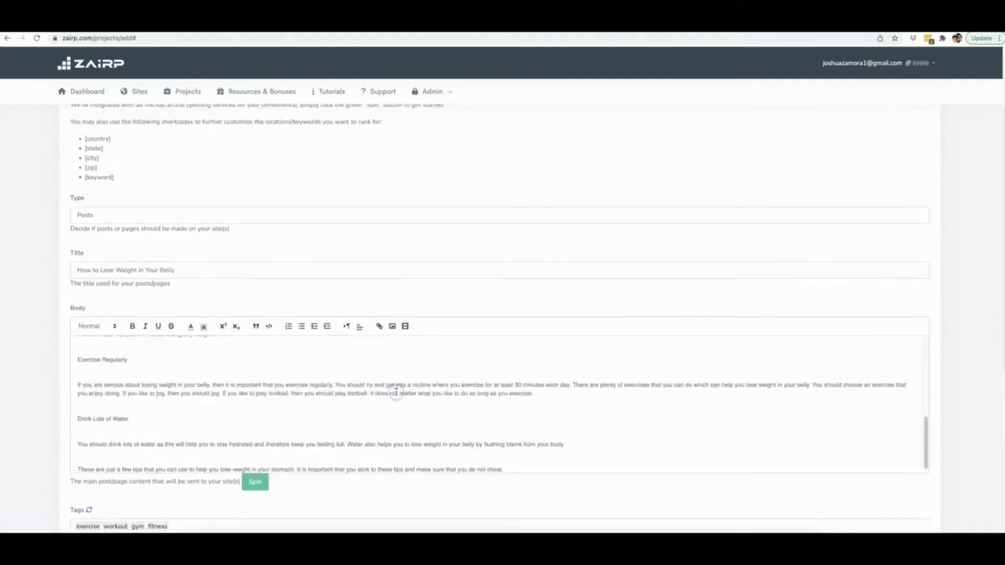
{"action": "key", "text": "ctrl+a"}
{"action": "key", "text": "ctrl+v"}
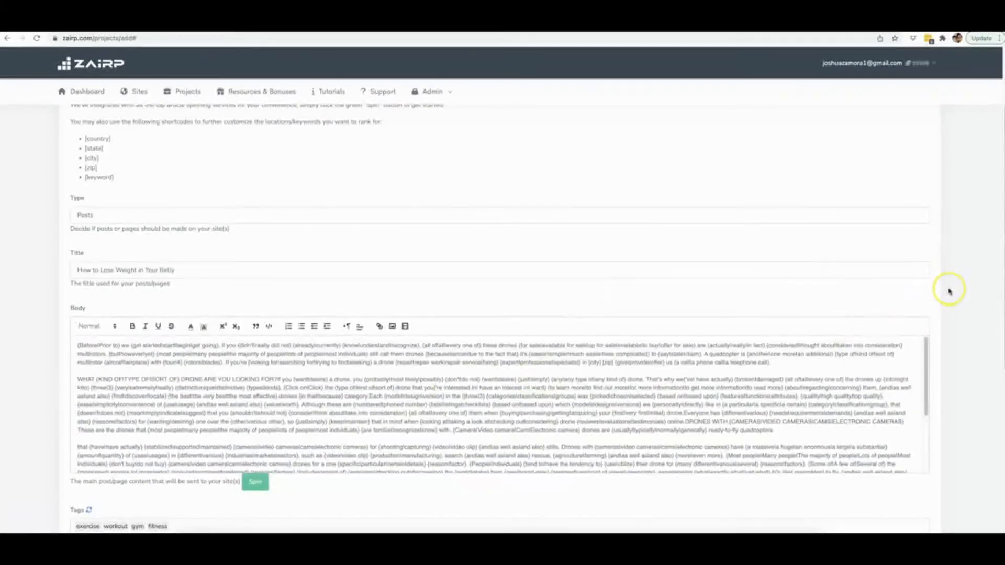
{"action": "scroll", "coordinate": [948, 291], "scroll_direction": "down", "scroll_amount": 3}
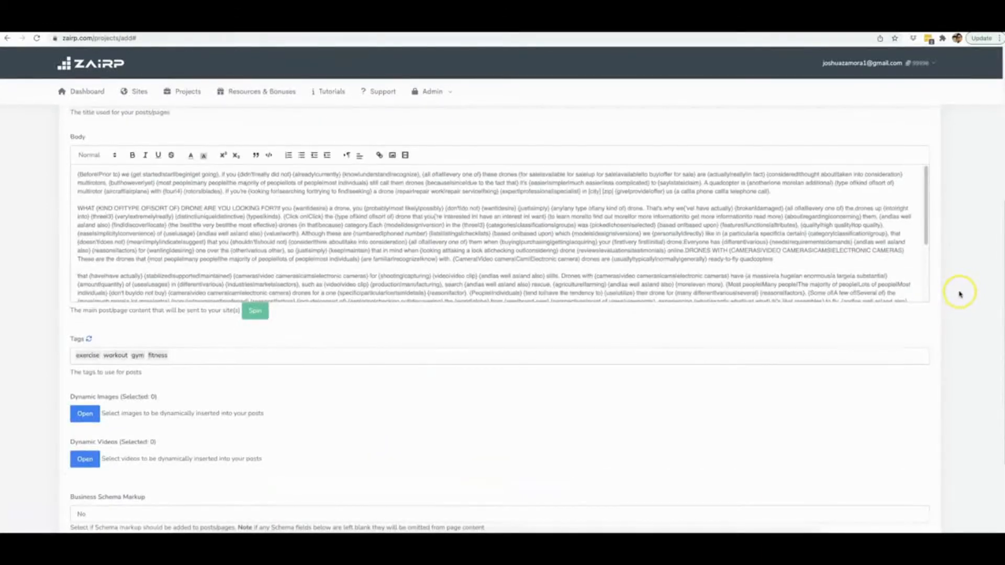
{"action": "scroll", "coordinate": [960, 293], "scroll_direction": "down", "scroll_amount": 3}
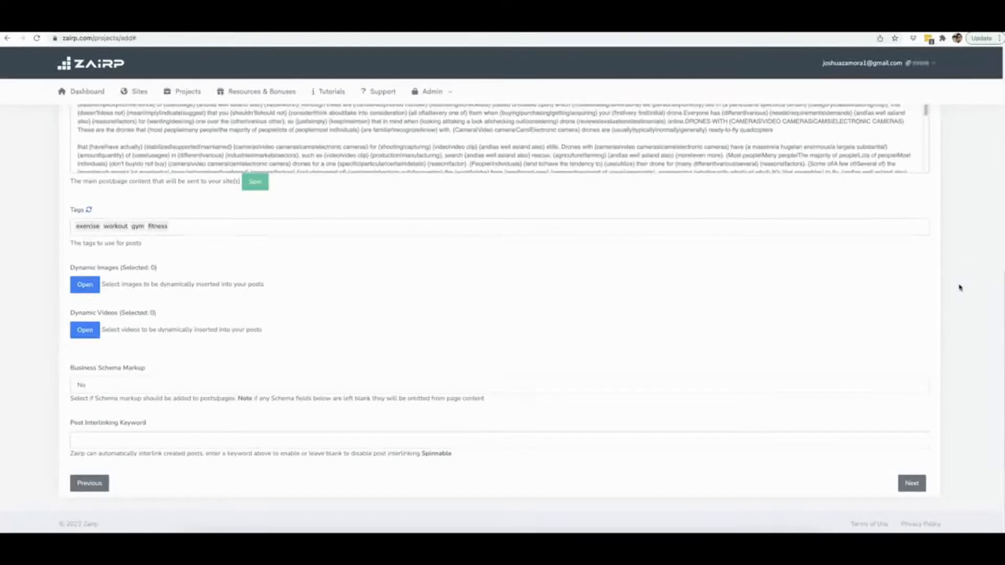
Remove the tags exercise, workout, gym and fitness from the post.
{"action": "left_click", "coordinate": [959, 285]}
{"action": "scroll", "coordinate": [382, 262], "scroll_direction": "up", "scroll_amount": 3}
{"action": "scroll", "coordinate": [399, 280], "scroll_direction": "down", "scroll_amount": 3}
{"action": "scroll", "coordinate": [173, 380], "scroll_direction": "down", "scroll_amount": 1}
{"action": "double_click", "coordinate": [167, 379]}
{"action": "key", "text": "BackSpace"}
{"action": "key", "text": "BackSpace"}
{"action": "key", "text": "BackSpace"}
{"action": "key", "text": "BackSpace"}
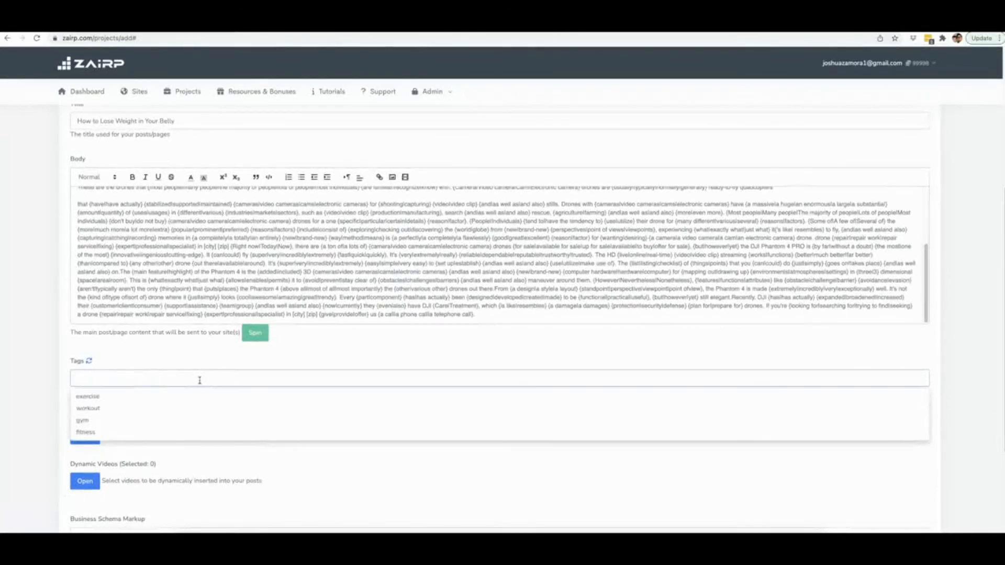
Add the tags "drone repair", "drone repair exprt" and "drone repair experts" to the post.
{"action": "type", "text": "drone repair"}
{"action": "key", "text": "Return"}
{"action": "type", "text": "drone repair exprt"}
{"action": "key", "text": "Return"}
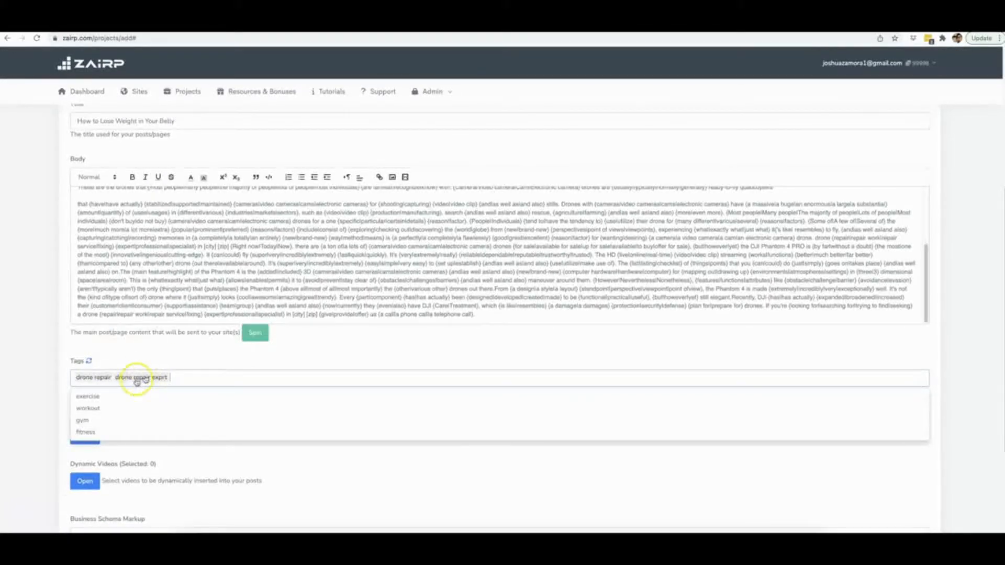
{"action": "type", "text": "drone repair"}
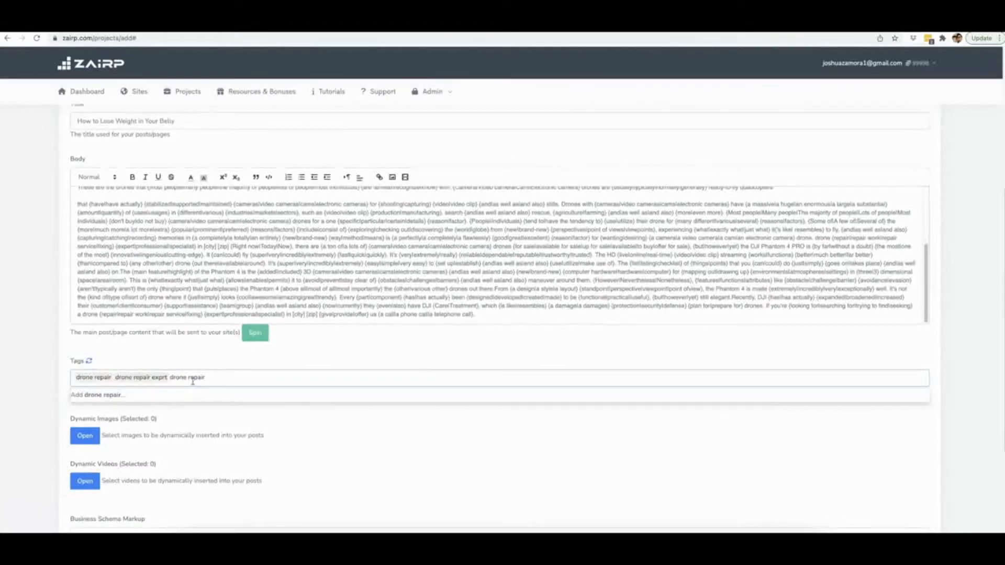
{"action": "type", "text": " experts"}
{"action": "key", "text": "Return"}
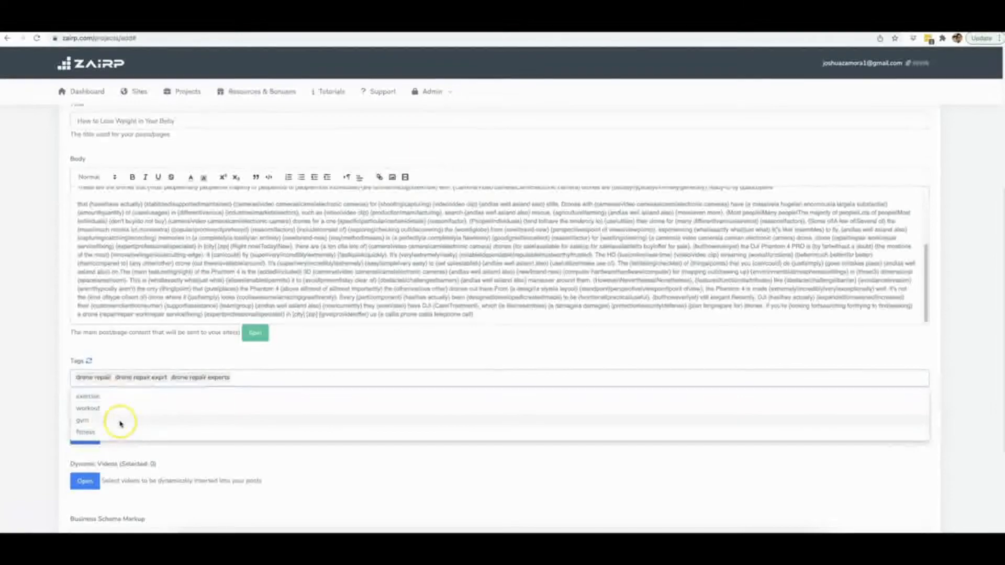
{"action": "left_click", "coordinate": [950, 351]}
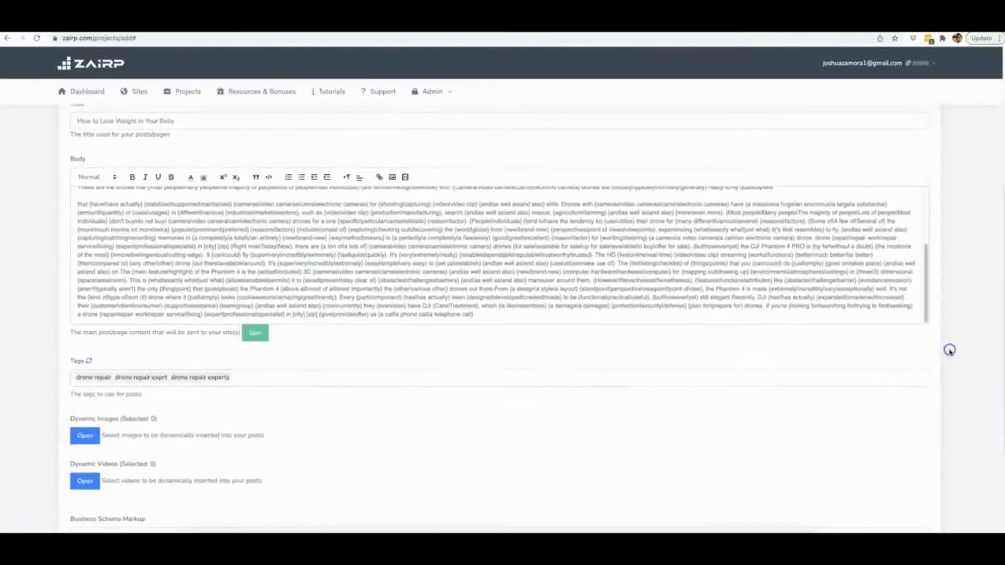
Open the dynamic images selection and search for "drone".
{"action": "scroll", "coordinate": [341, 437], "scroll_direction": "down", "scroll_amount": 3}
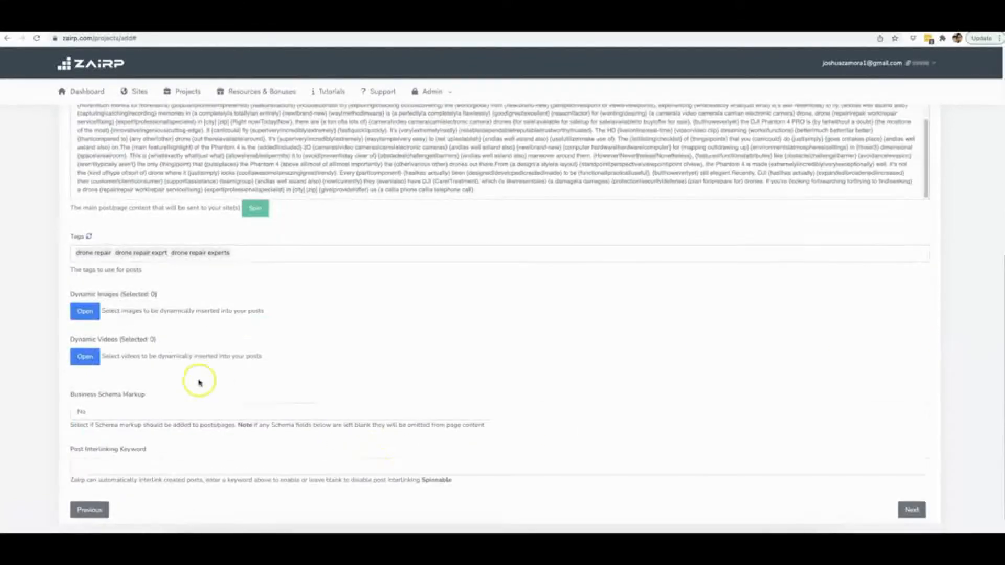
{"action": "left_click", "coordinate": [84, 312]}
{"action": "left_click", "coordinate": [390, 104]}
{"action": "left_click", "coordinate": [407, 126]}
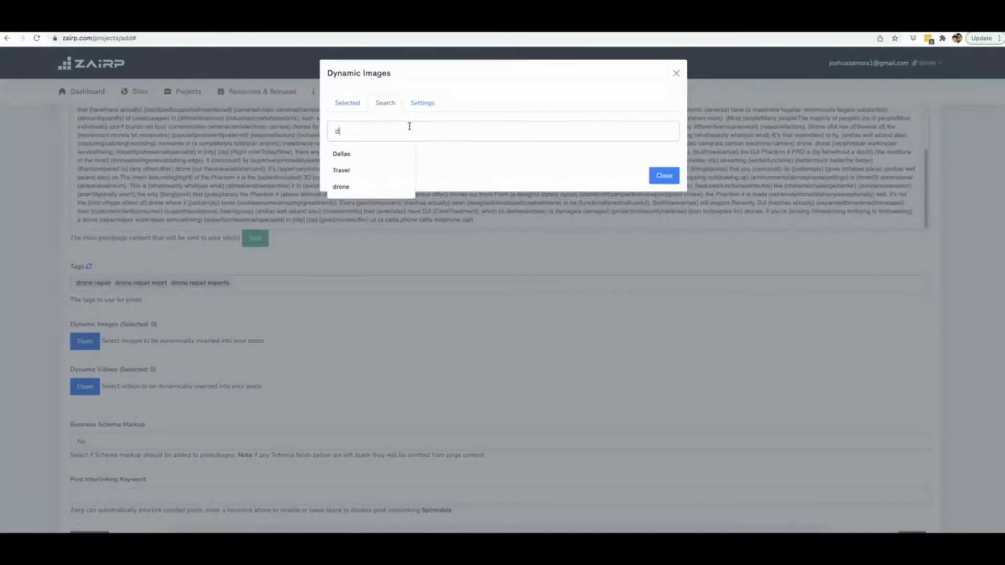
{"action": "type", "text": "drone"}
{"action": "key", "text": "Return"}
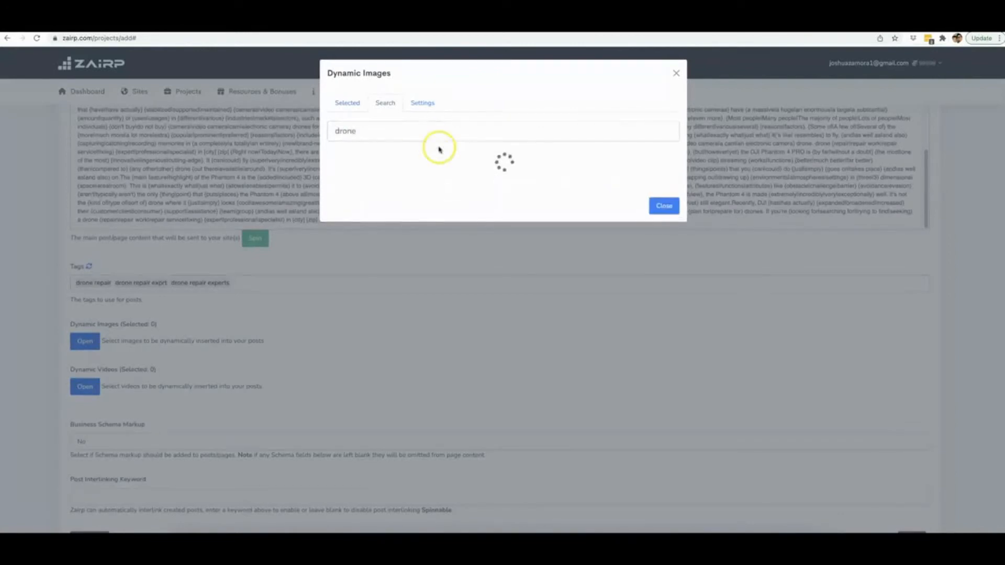
Select thirteen drone photos from the search results as the post's dynamic images and close the image selection.
{"action": "left_click", "coordinate": [395, 186]}
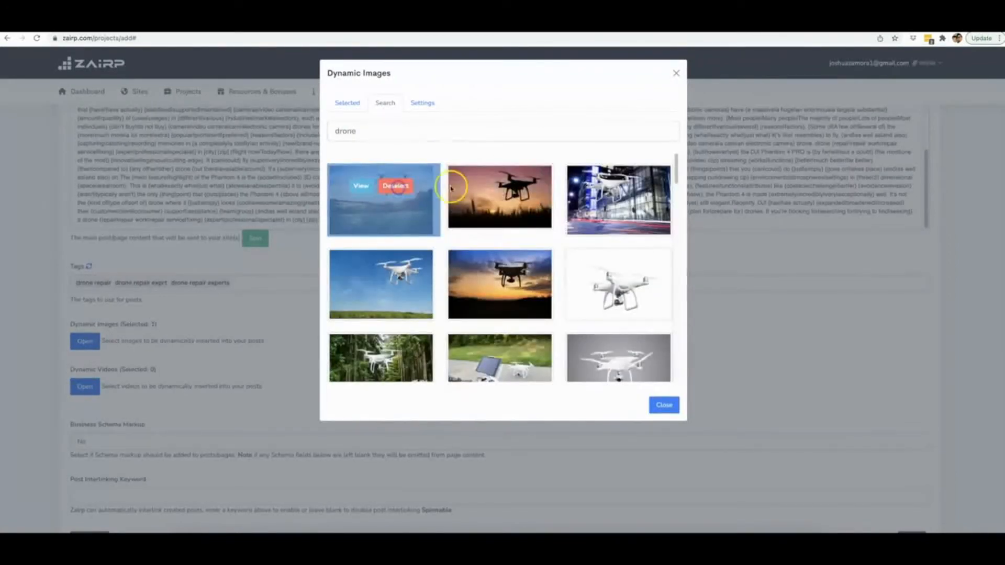
{"action": "left_click", "coordinate": [514, 186]}
{"action": "left_click", "coordinate": [633, 269]}
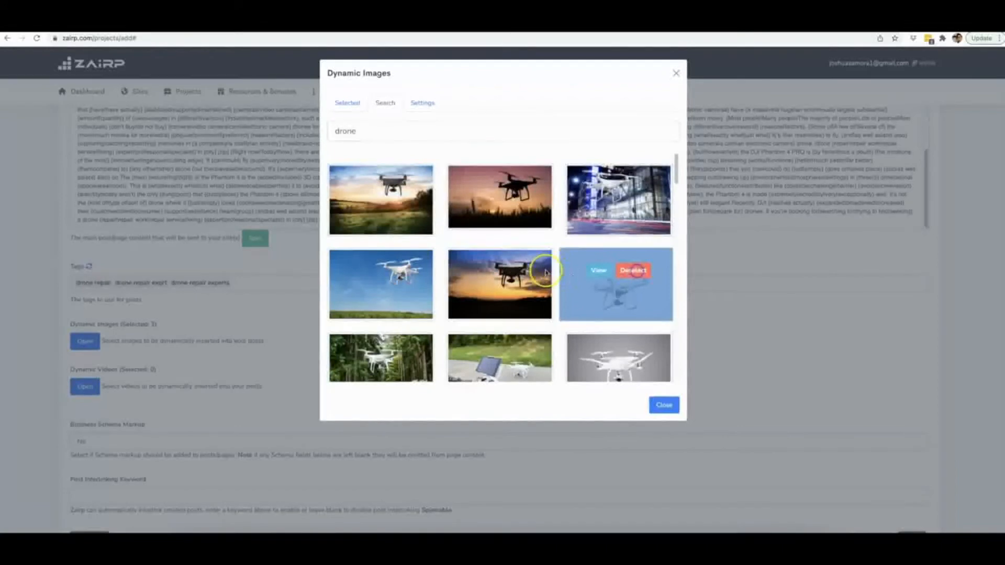
{"action": "left_click", "coordinate": [514, 269]}
{"action": "scroll", "coordinate": [515, 284], "scroll_direction": "down", "scroll_amount": 2}
{"action": "left_click", "coordinate": [515, 283]}
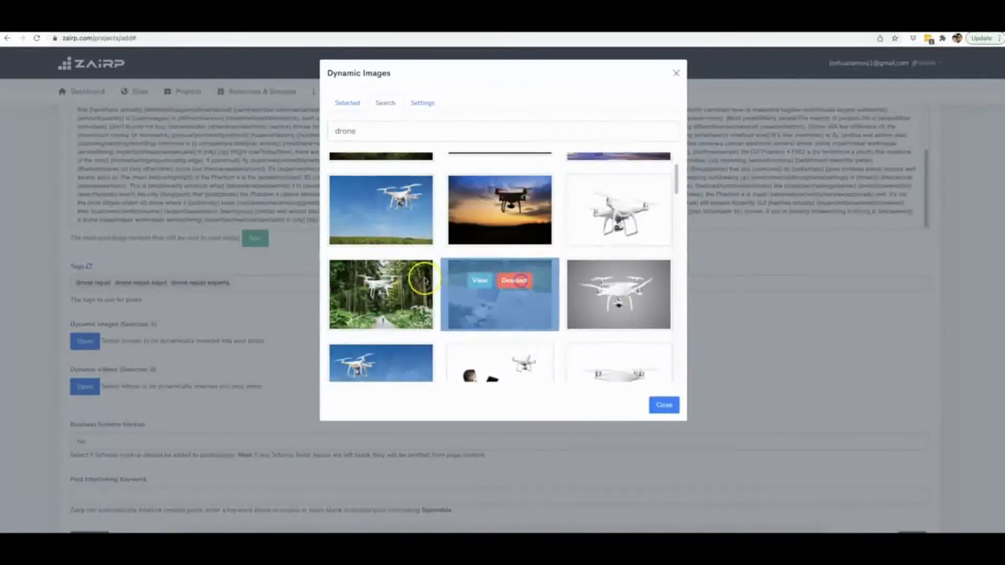
{"action": "left_click", "coordinate": [397, 354]}
{"action": "left_click", "coordinate": [396, 364]}
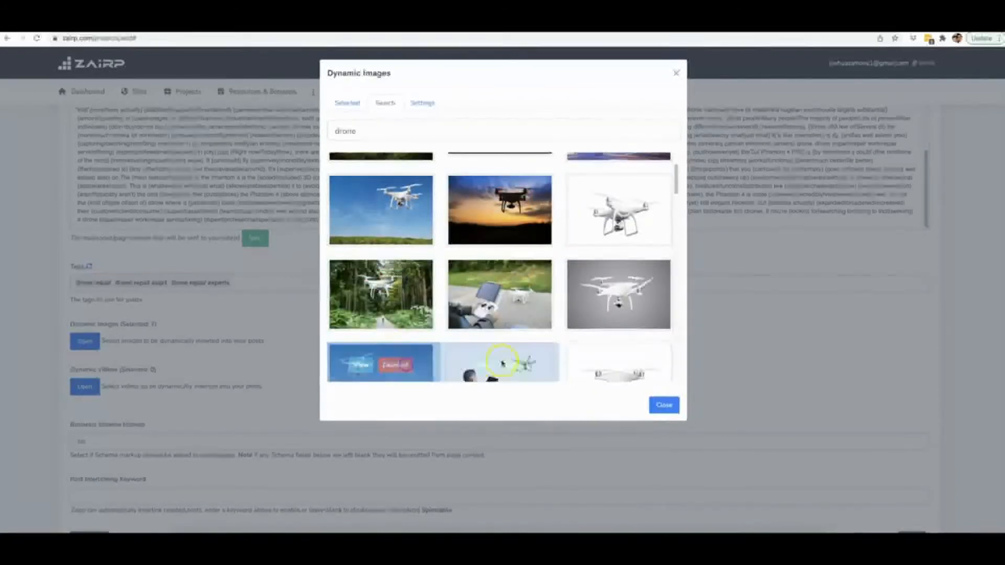
{"action": "left_click", "coordinate": [514, 365]}
{"action": "left_click", "coordinate": [633, 366]}
{"action": "left_click", "coordinate": [633, 280]}
{"action": "scroll", "coordinate": [635, 284], "scroll_direction": "down", "scroll_amount": 5}
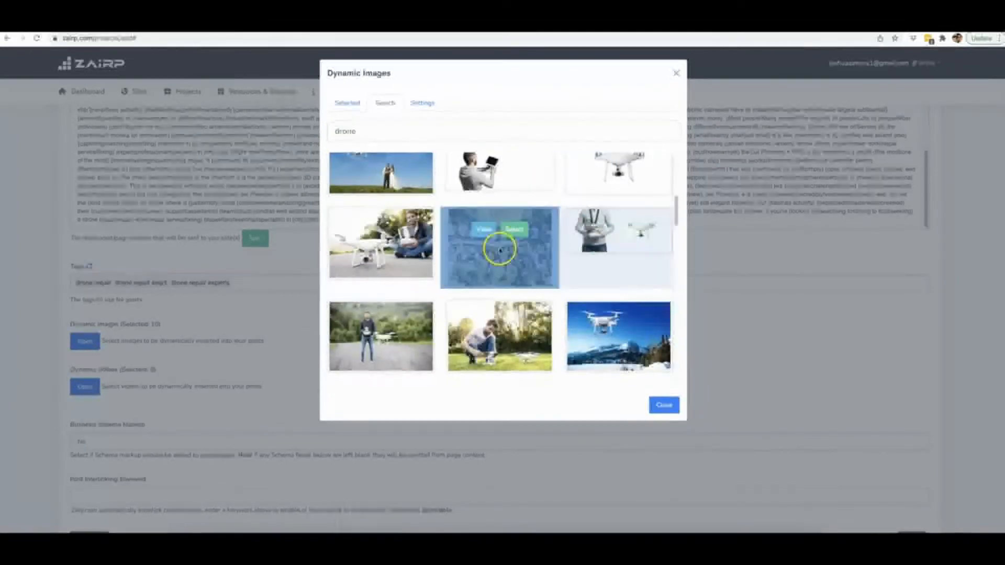
{"action": "left_click", "coordinate": [515, 230]}
{"action": "left_click", "coordinate": [398, 323]}
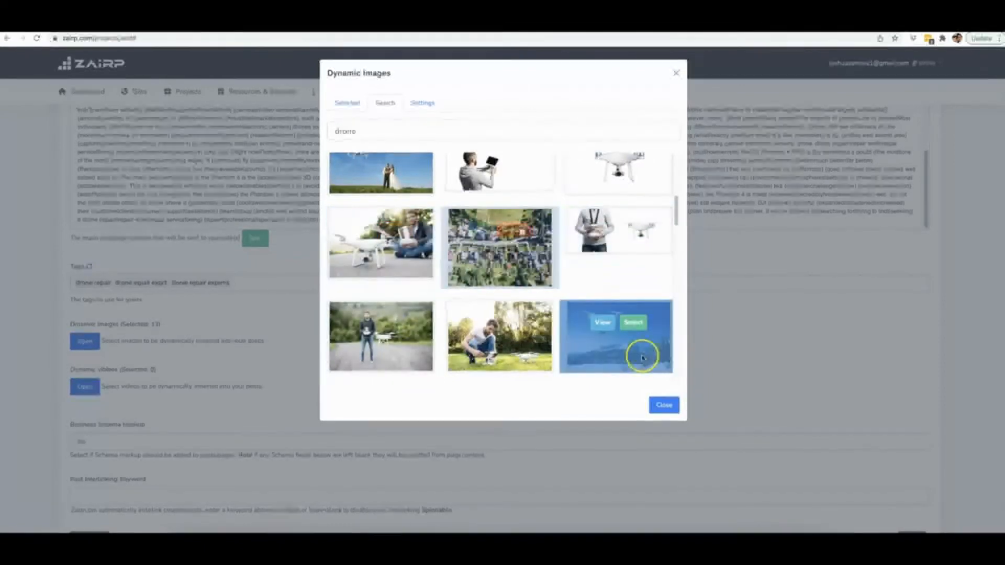
{"action": "left_click", "coordinate": [664, 406]}
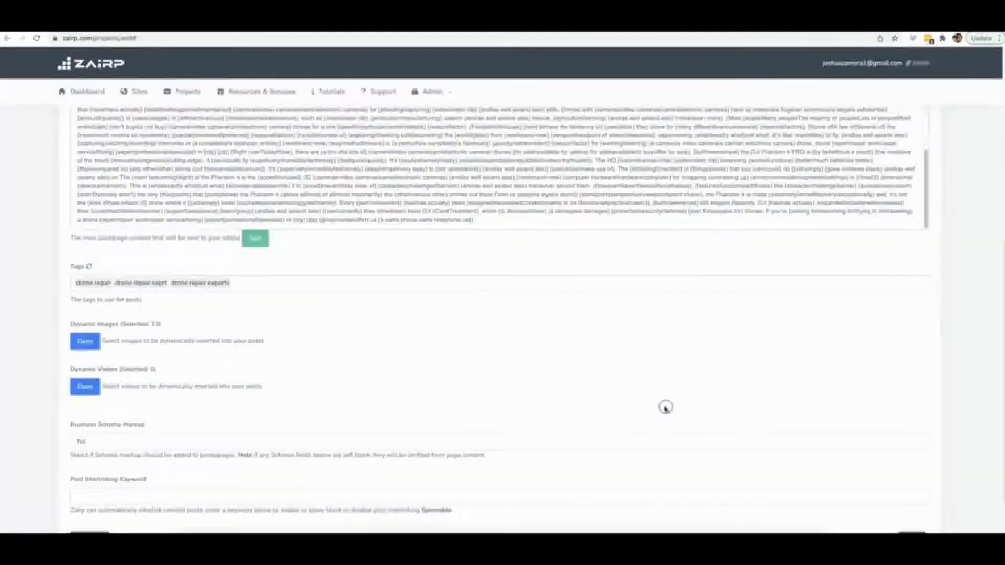
Open the dynamic videos selection and search for "drone repair".
{"action": "left_click", "coordinate": [87, 387]}
{"action": "left_click", "coordinate": [385, 103]}
{"action": "left_click", "coordinate": [414, 131]}
{"action": "type", "text": "drone repor"}
{"action": "key", "text": "BackSpace"}
{"action": "type", "text": "air"}
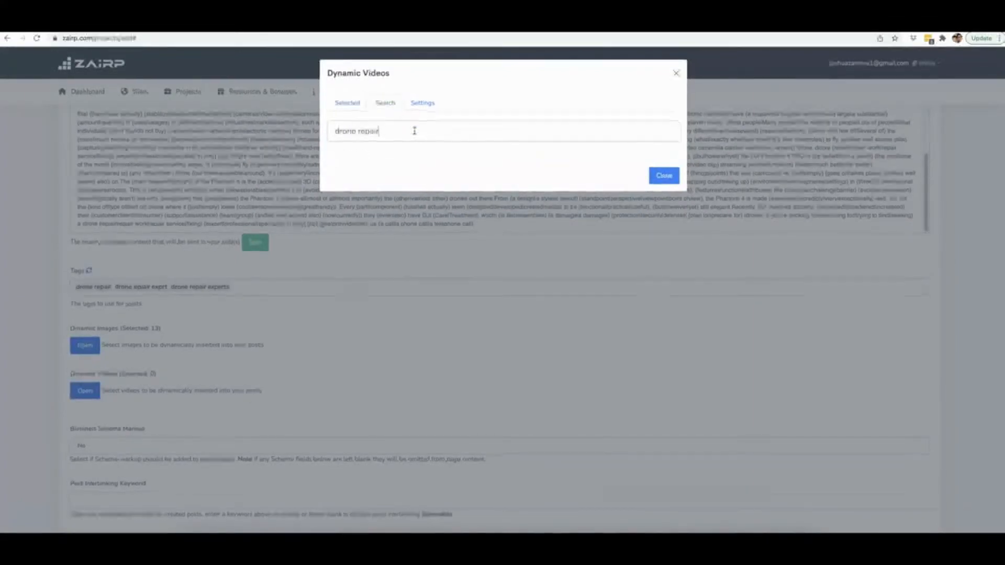
{"action": "key", "text": "Return"}
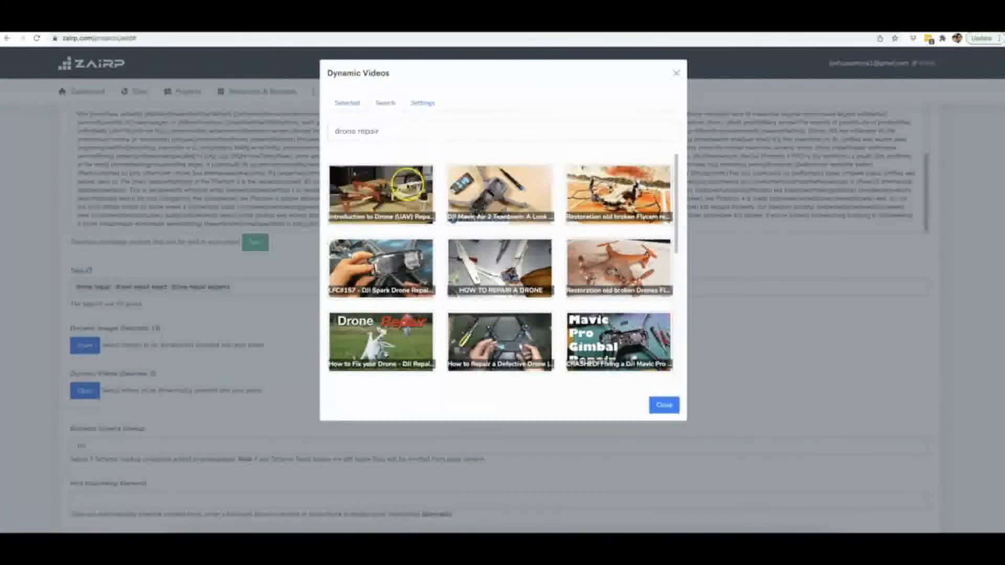
Select twelve drone repair videos from the search results as the post's dynamic videos and close the video selection.
{"action": "mouse_move", "coordinate": [395, 200]}
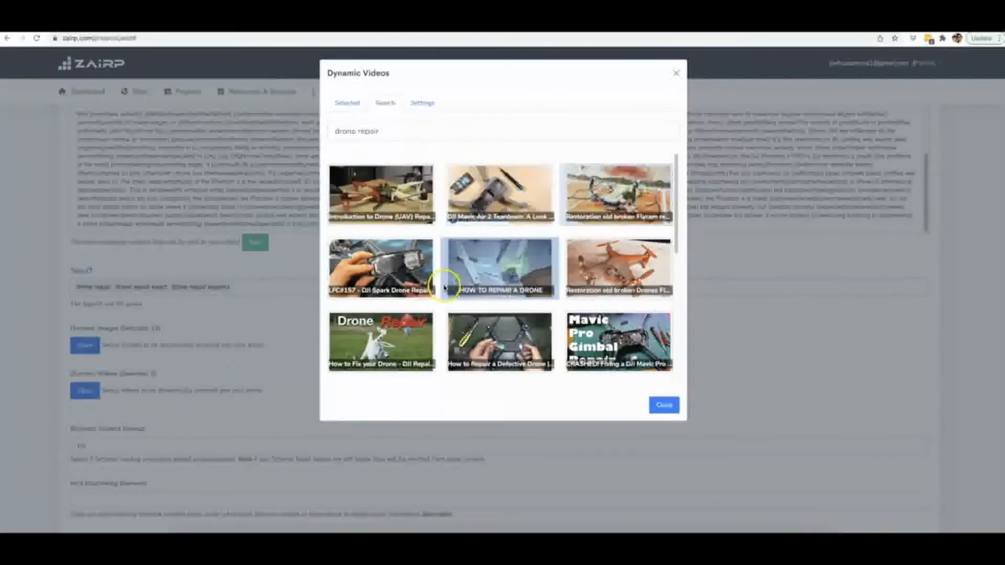
{"action": "left_click", "coordinate": [514, 264]}
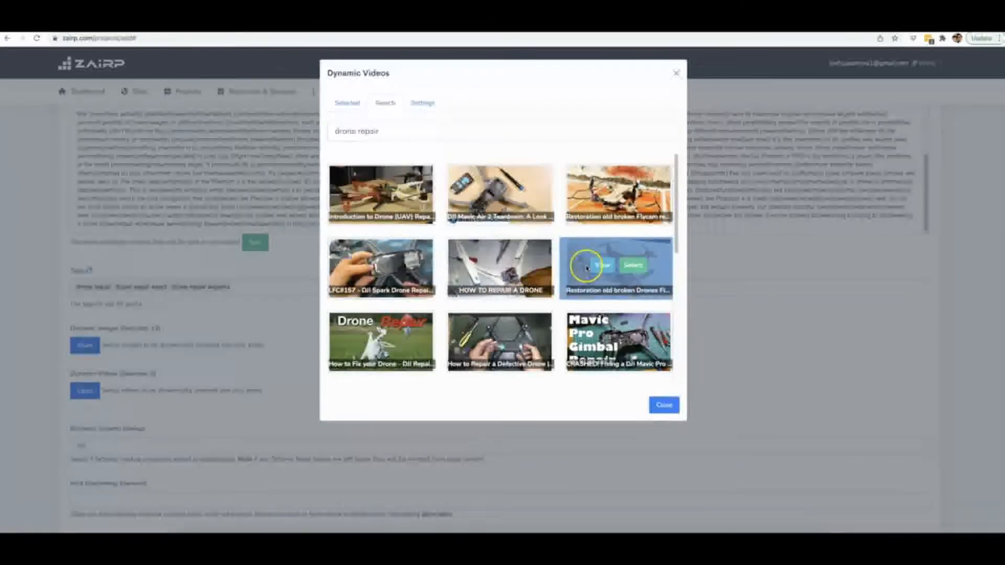
{"action": "left_click", "coordinate": [632, 265]}
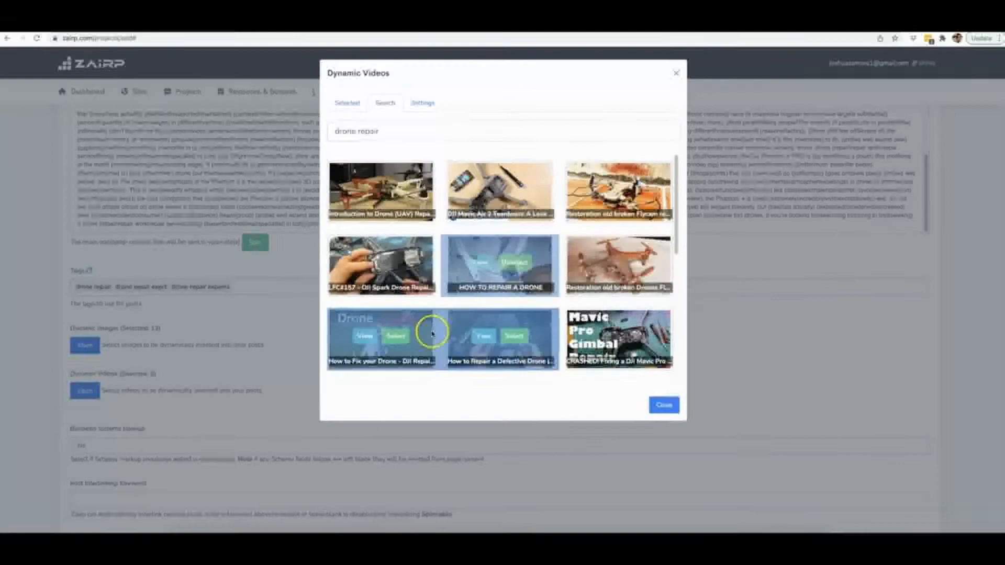
{"action": "scroll", "coordinate": [419, 330], "scroll_direction": "down", "scroll_amount": 1}
{"action": "left_click", "coordinate": [398, 338]}
{"action": "left_click", "coordinate": [514, 325]}
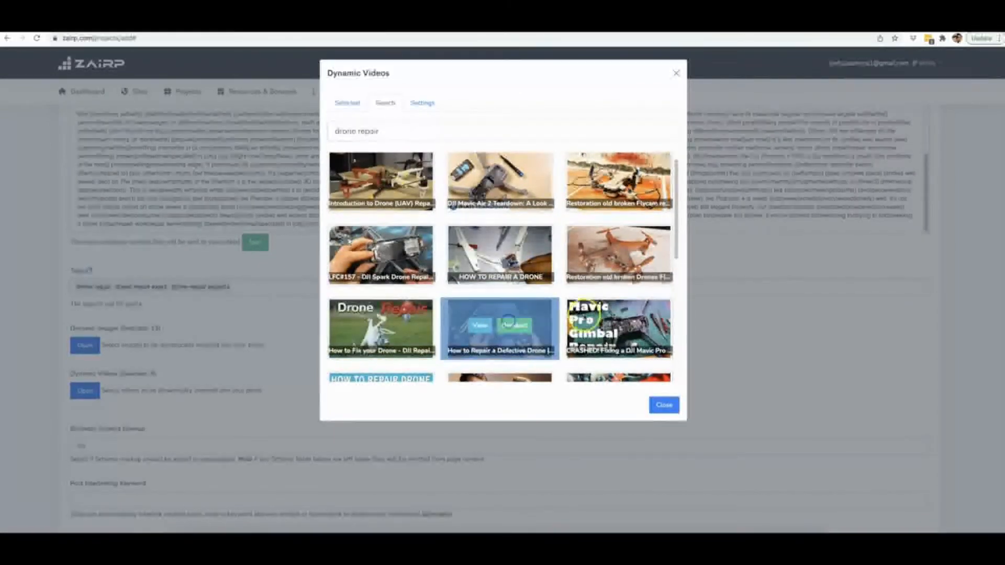
{"action": "left_click", "coordinate": [630, 325]}
{"action": "scroll", "coordinate": [529, 296], "scroll_direction": "down", "scroll_amount": 3}
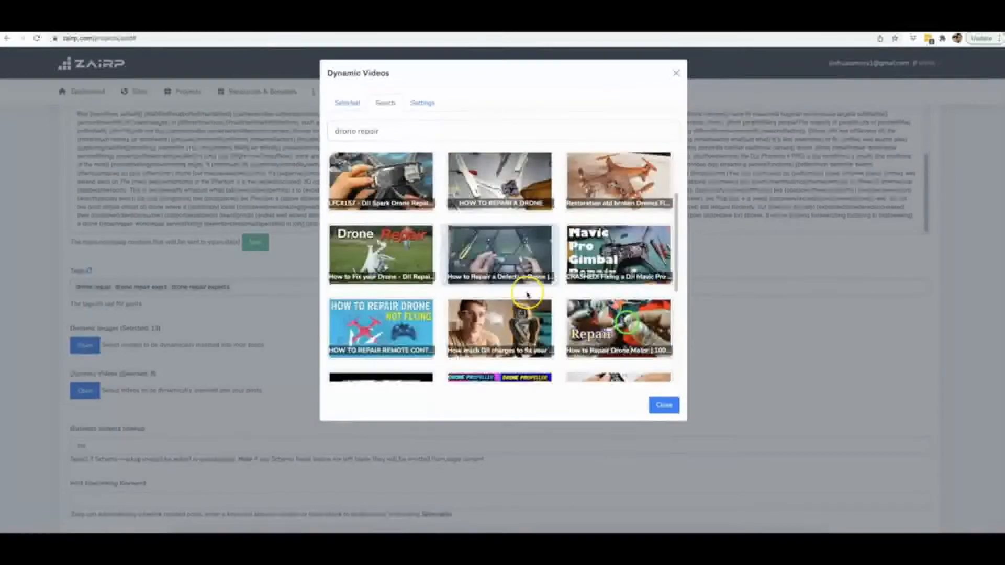
{"action": "left_click", "coordinate": [518, 306]}
{"action": "left_click", "coordinate": [401, 307]}
{"action": "scroll", "coordinate": [401, 306], "scroll_direction": "down", "scroll_amount": 3}
{"action": "left_click", "coordinate": [643, 242]}
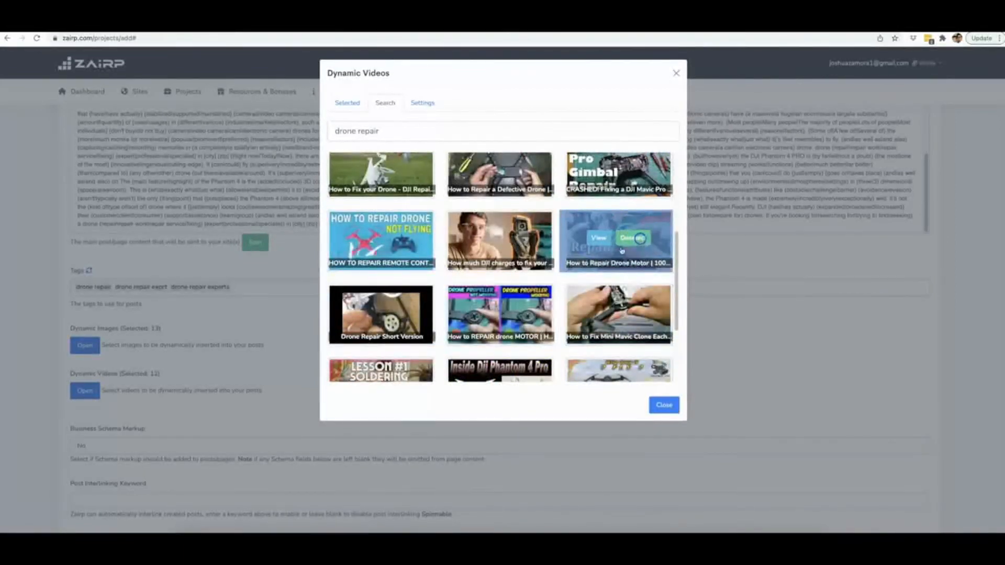
{"action": "left_click", "coordinate": [664, 404]}
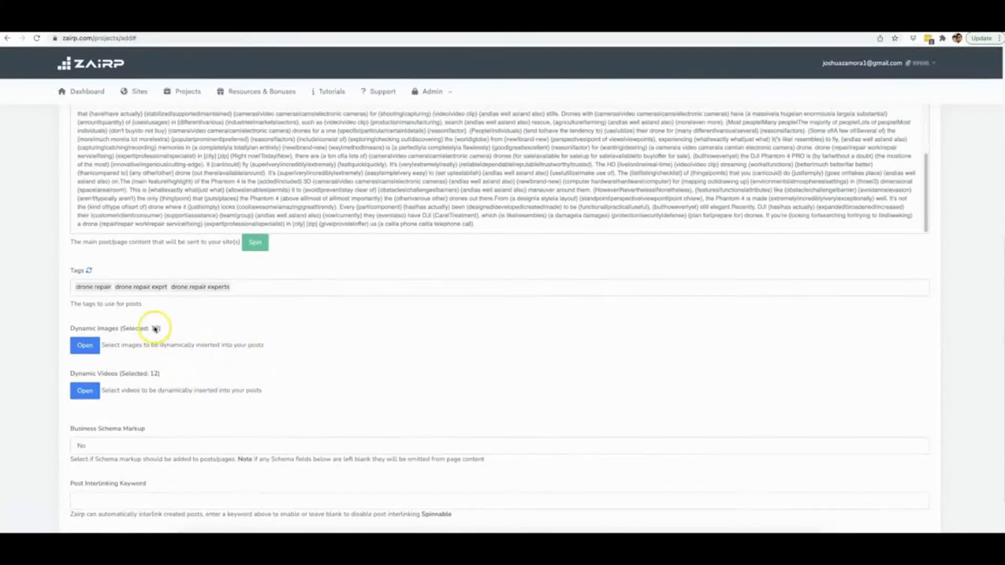
Set Business Schema Markup to Yes, look through its business detail fields, and return the setting to No.
{"action": "scroll", "coordinate": [322, 354], "scroll_direction": "down", "scroll_amount": 2}
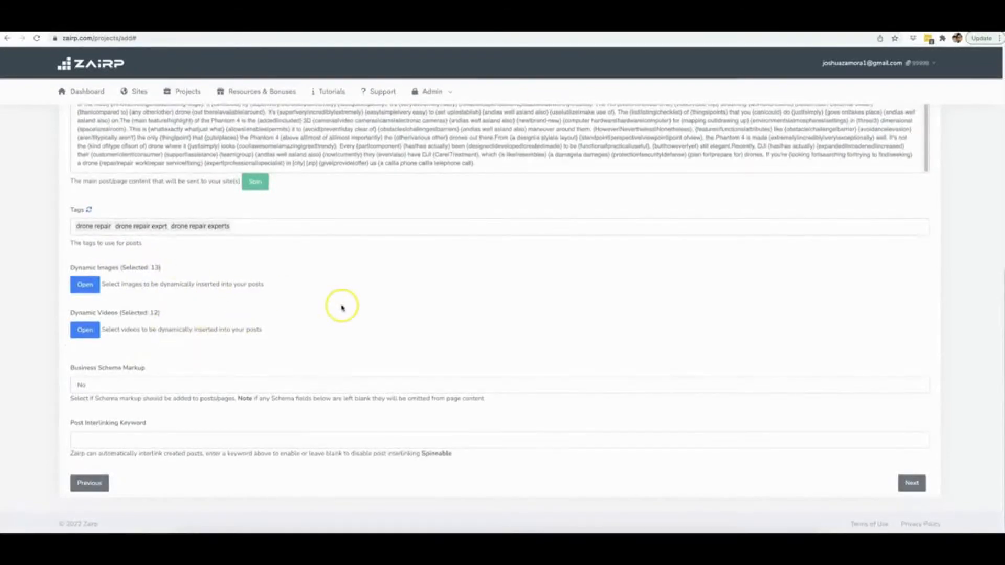
{"action": "left_click", "coordinate": [127, 382]}
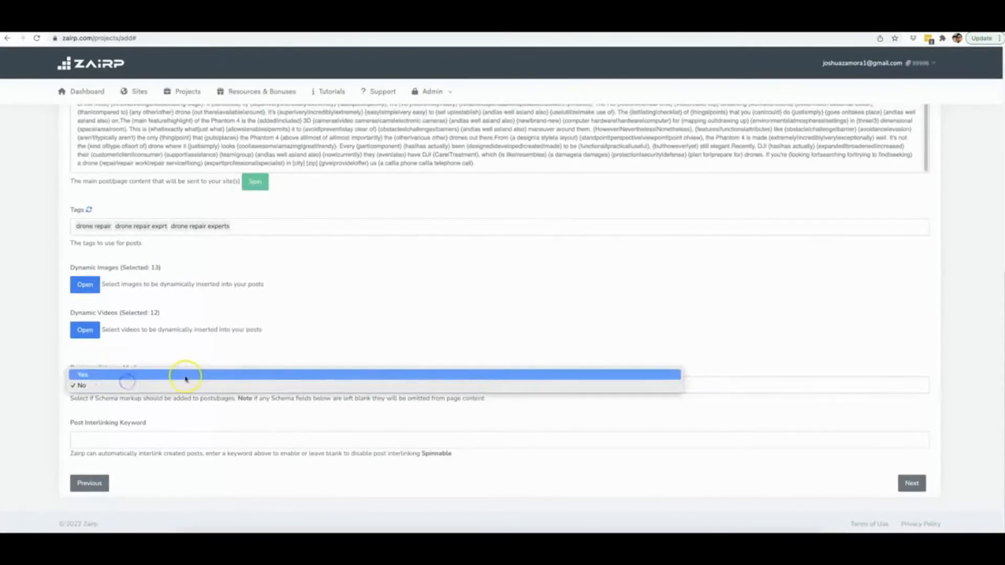
{"action": "left_click", "coordinate": [149, 374]}
{"action": "scroll", "coordinate": [213, 345], "scroll_direction": "down", "scroll_amount": 3}
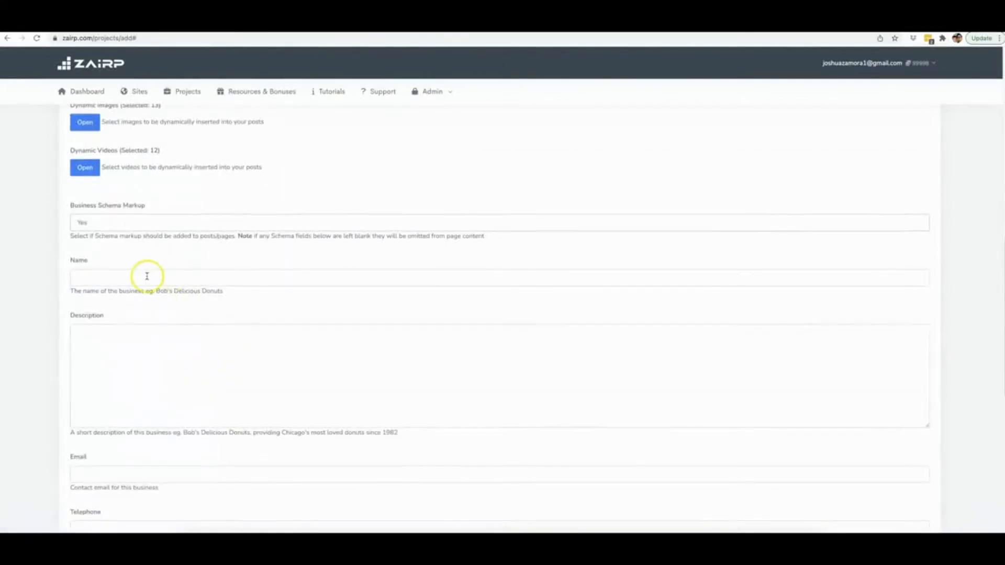
{"action": "scroll", "coordinate": [149, 280], "scroll_direction": "down", "scroll_amount": 1}
{"action": "scroll", "coordinate": [159, 330], "scroll_direction": "down", "scroll_amount": 7}
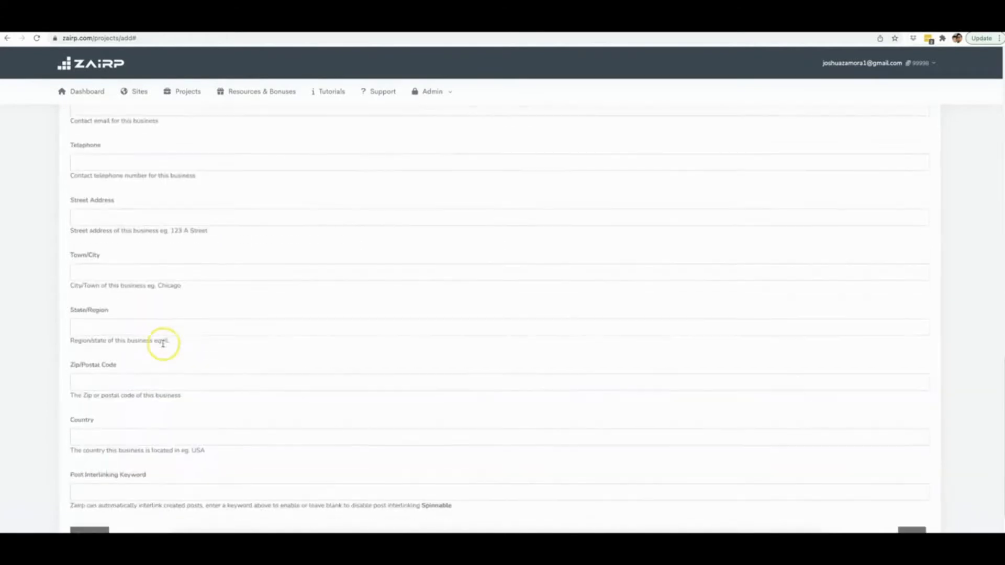
{"action": "scroll", "coordinate": [163, 345], "scroll_direction": "up", "scroll_amount": 3}
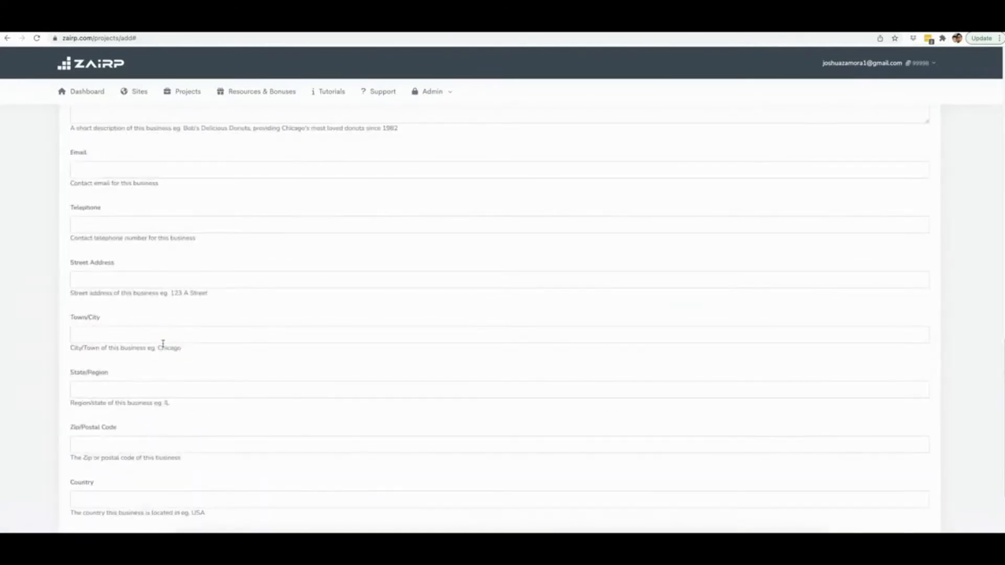
{"action": "scroll", "coordinate": [163, 343], "scroll_direction": "up", "scroll_amount": 7}
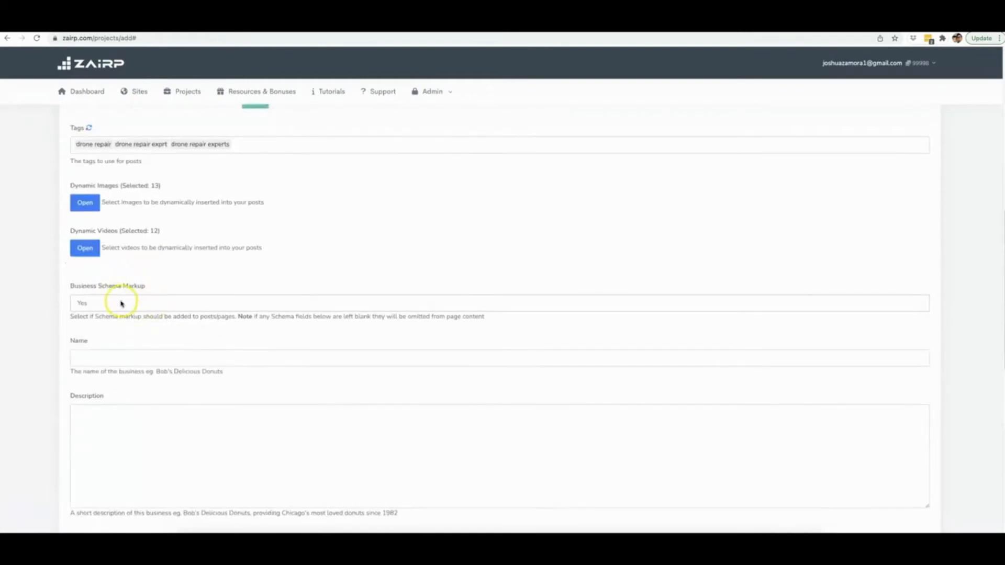
{"action": "left_click", "coordinate": [121, 302]}
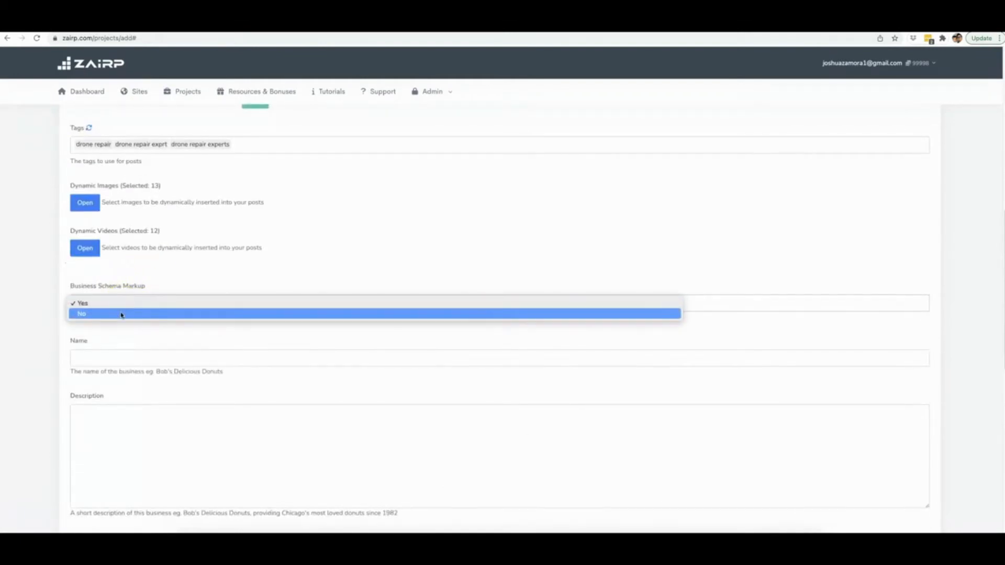
{"action": "left_click", "coordinate": [121, 313]}
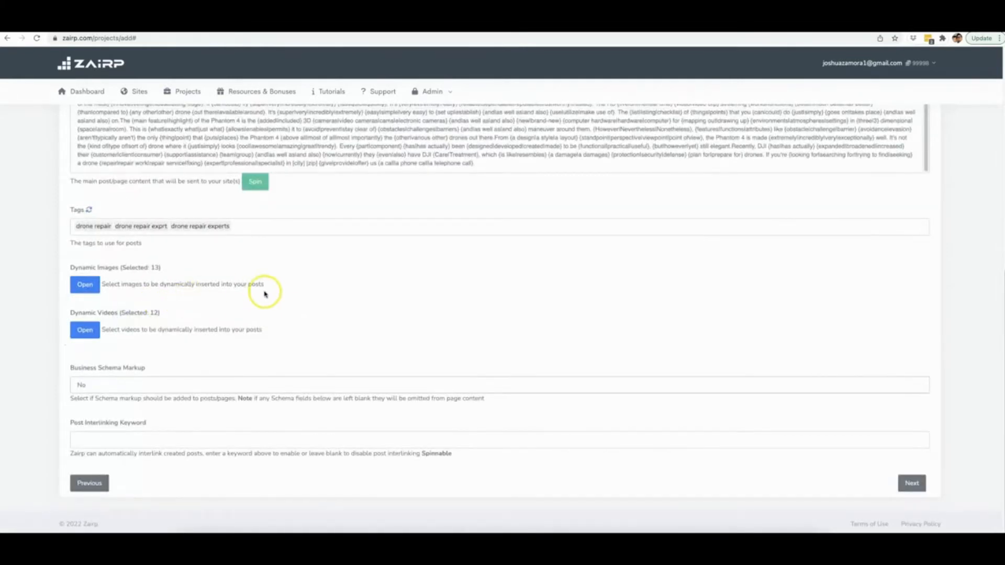
Fill the post interlinking keyword with the saved entry "drone repair, drone, repair, specialist,".
{"action": "left_click", "coordinate": [197, 442]}
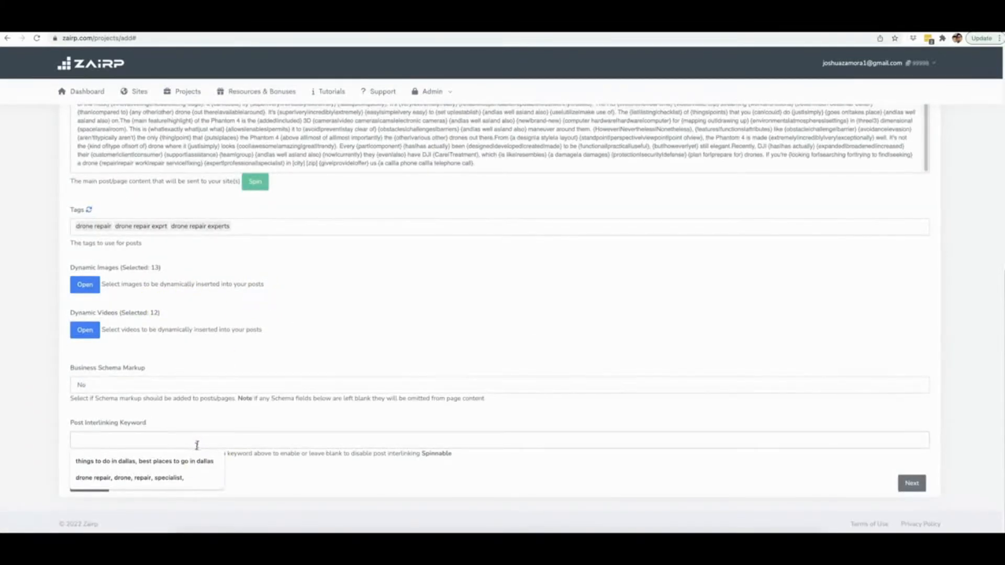
{"action": "left_click", "coordinate": [181, 478]}
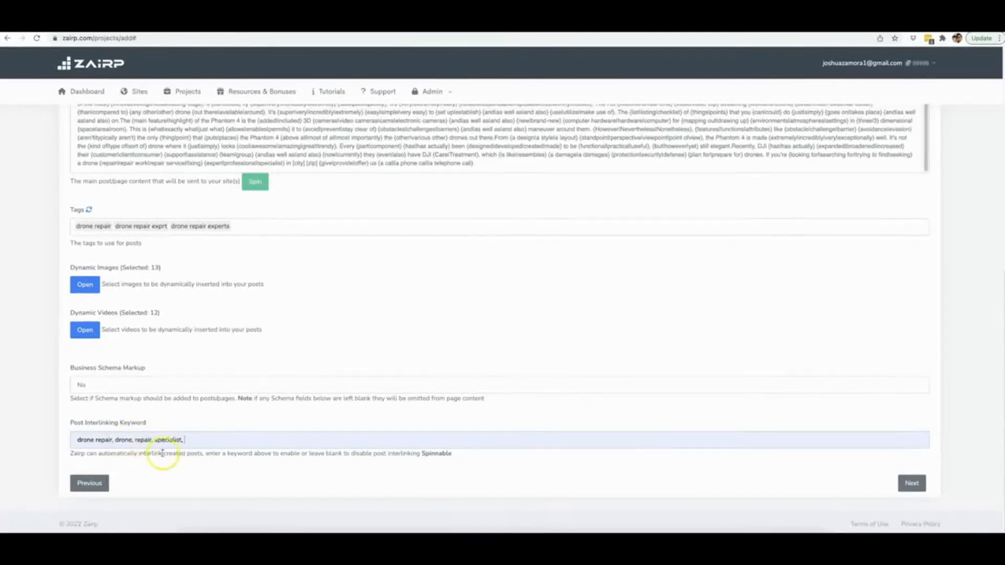
Replace the post title with the shortcode title "[keyword] in [city] [zip]".
{"action": "scroll", "coordinate": [460, 325], "scroll_direction": "up", "scroll_amount": 5}
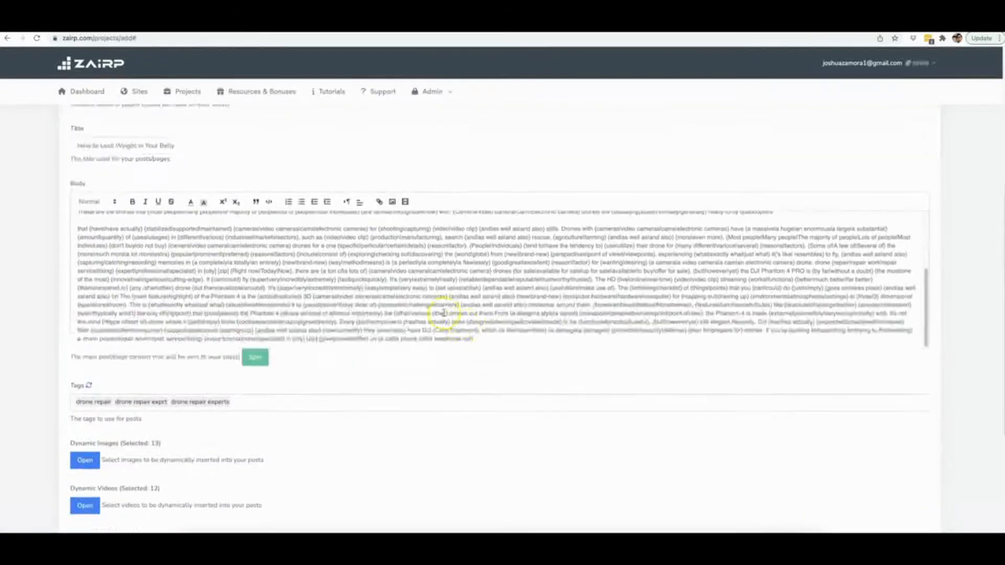
{"action": "scroll", "coordinate": [454, 212], "scroll_direction": "up", "scroll_amount": 5}
{"action": "scroll", "coordinate": [774, 370], "scroll_direction": "down", "scroll_amount": 10}
{"action": "scroll", "coordinate": [415, 303], "scroll_direction": "up", "scroll_amount": 8}
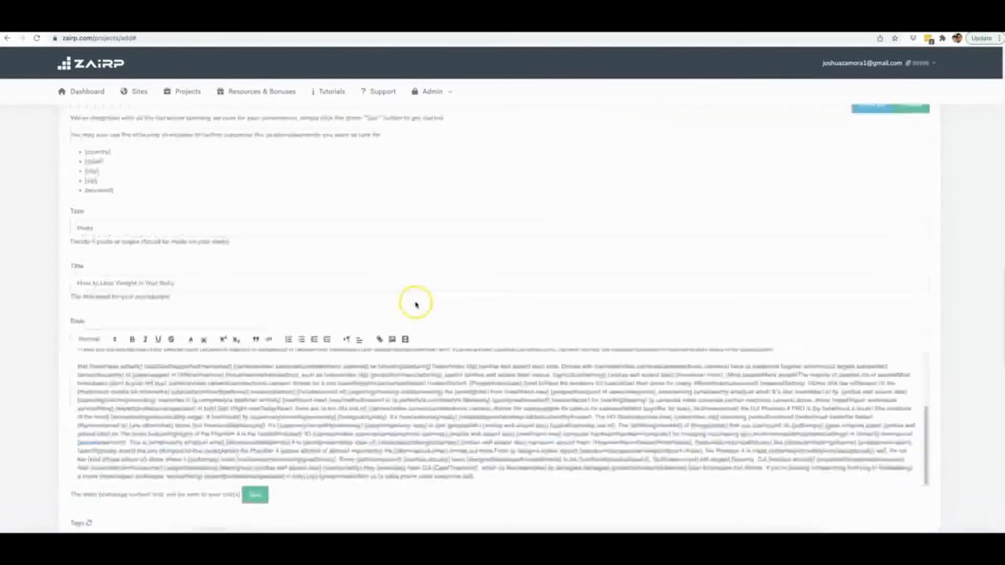
{"action": "triple_click", "coordinate": [155, 292]}
{"action": "key", "text": "BackSpace"}
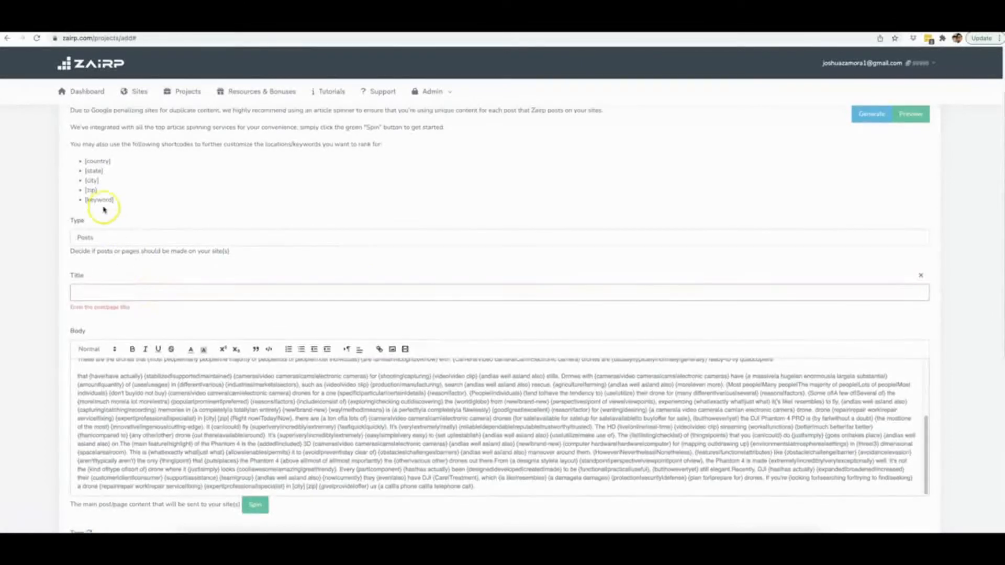
{"action": "scroll", "coordinate": [119, 228], "scroll_direction": "up", "scroll_amount": 1}
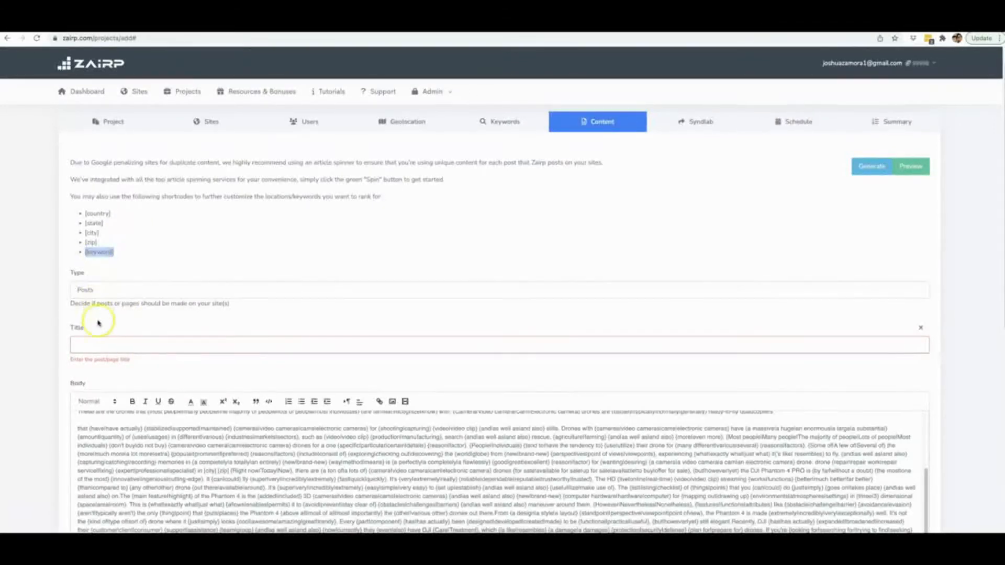
{"action": "left_click", "coordinate": [103, 343]}
{"action": "type", "text": "[keyword]"}
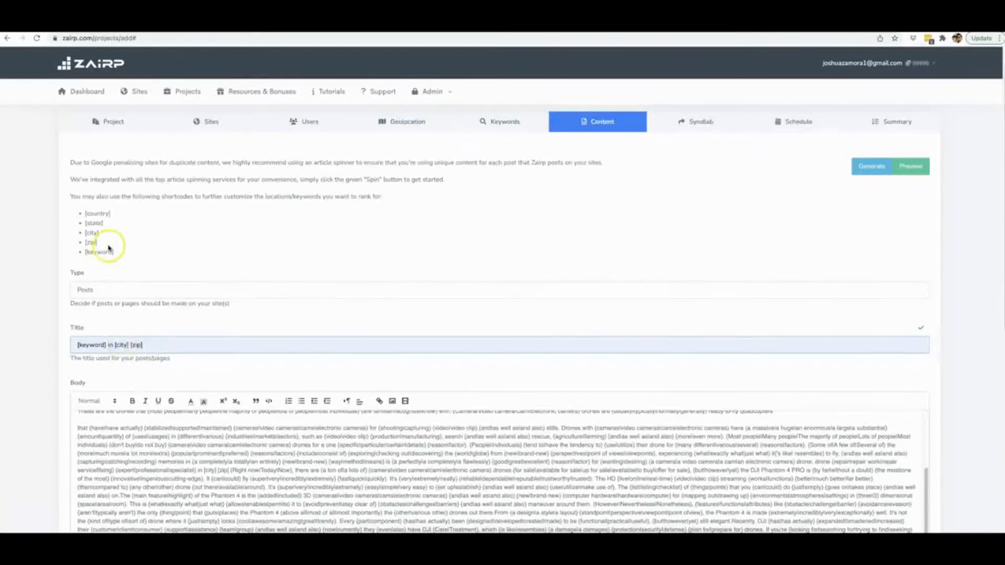
{"action": "left_click", "coordinate": [148, 323]}
Copy the title's "[keyword] in [city] [zip]" shortcodes and add them after the last sentence of the body text.
{"action": "left_click_drag", "start_coordinate": [145, 346], "coordinate": [75, 346]}
{"action": "key", "text": "ctrl+c"}
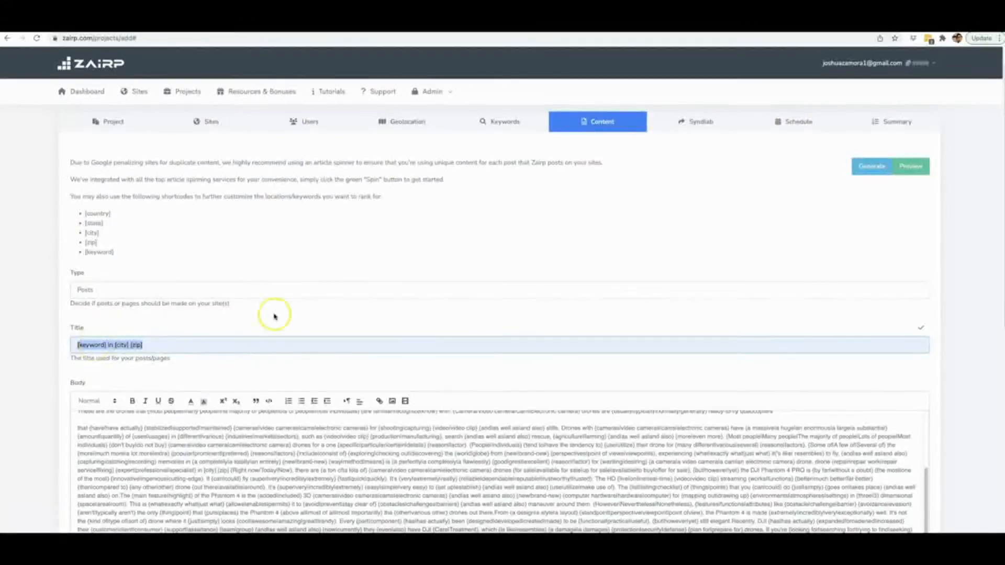
{"action": "scroll", "coordinate": [382, 293], "scroll_direction": "down", "scroll_amount": 4}
{"action": "left_click", "coordinate": [484, 357]}
{"action": "key", "text": "ctrl+v"}
{"action": "left_click", "coordinate": [475, 357]}
{"action": "type", "text": "."}
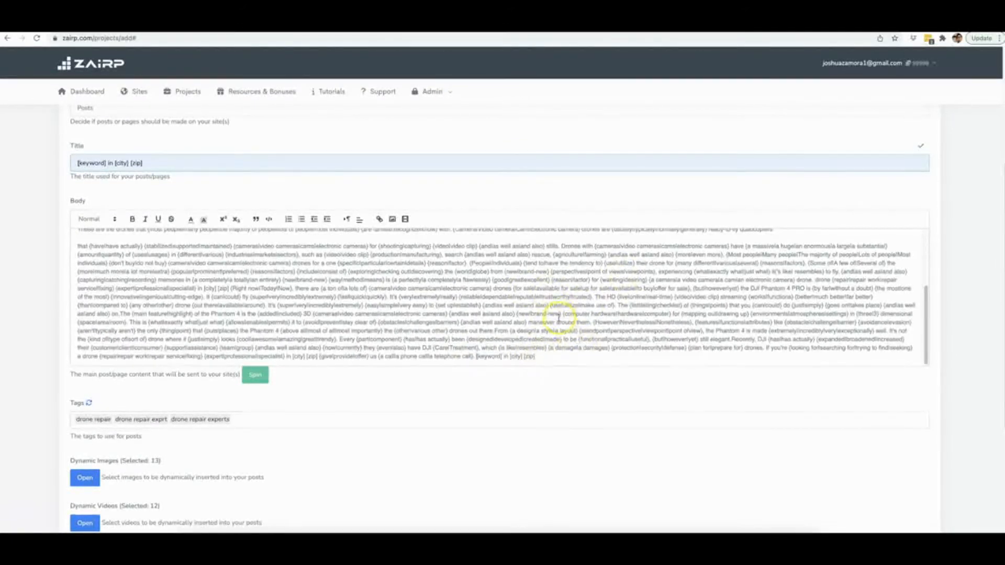
Add "[keyword] in [city] [zip]" at the end of the body's opening paragraph as well.
{"action": "scroll", "coordinate": [558, 314], "scroll_direction": "up", "scroll_amount": 5}
{"action": "left_click", "coordinate": [783, 257]}
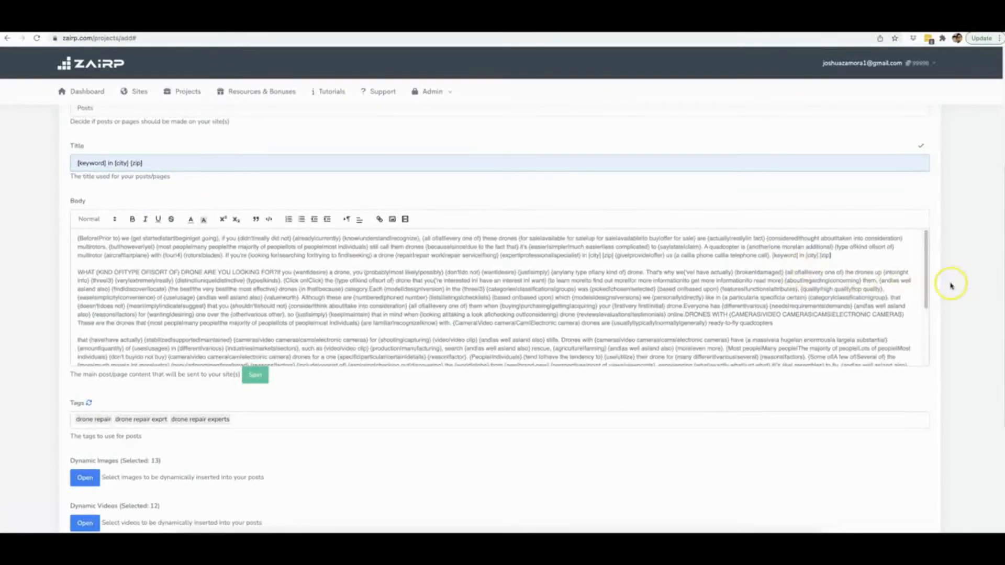
{"action": "scroll", "coordinate": [951, 285], "scroll_direction": "down", "scroll_amount": 4}
{"action": "scroll", "coordinate": [948, 287], "scroll_direction": "up", "scroll_amount": 5}
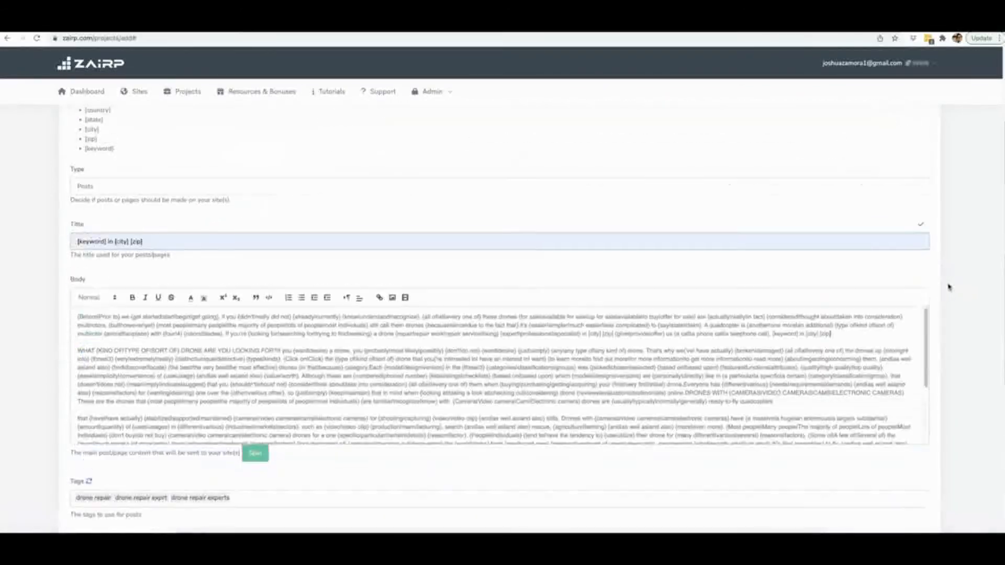
Continue from the content settings to the Syndlab settings and enable syndication for the project's posts.
{"action": "scroll", "coordinate": [934, 280], "scroll_direction": "up", "scroll_amount": 1}
{"action": "scroll", "coordinate": [919, 271], "scroll_direction": "down", "scroll_amount": 3}
{"action": "scroll", "coordinate": [936, 273], "scroll_direction": "down", "scroll_amount": 5}
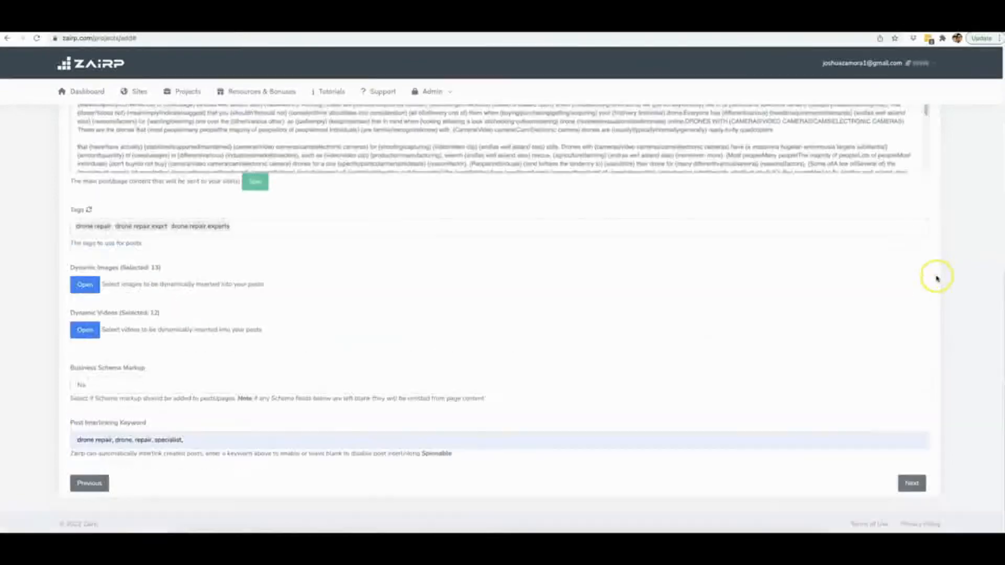
{"action": "left_click", "coordinate": [916, 482]}
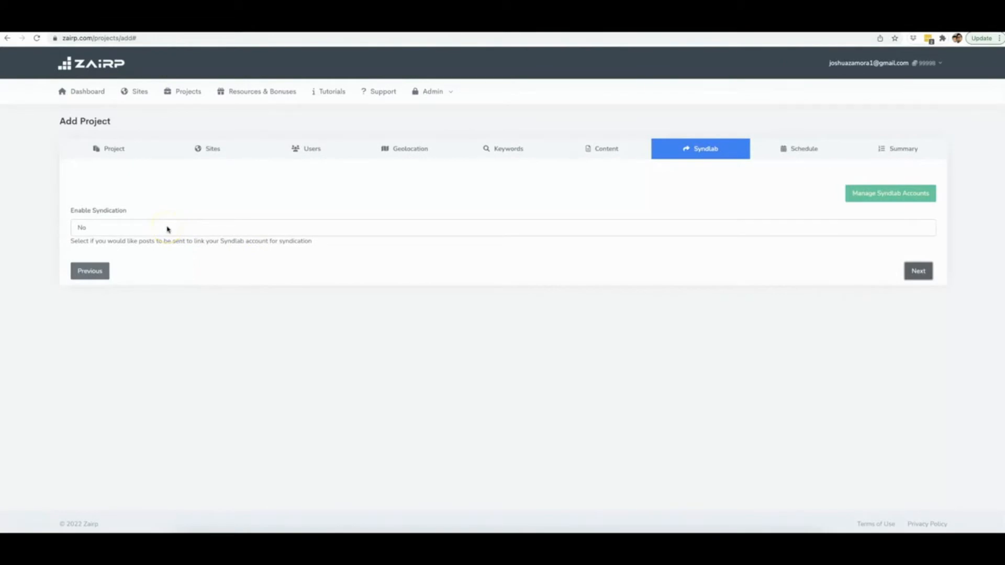
{"action": "left_click", "coordinate": [167, 229]}
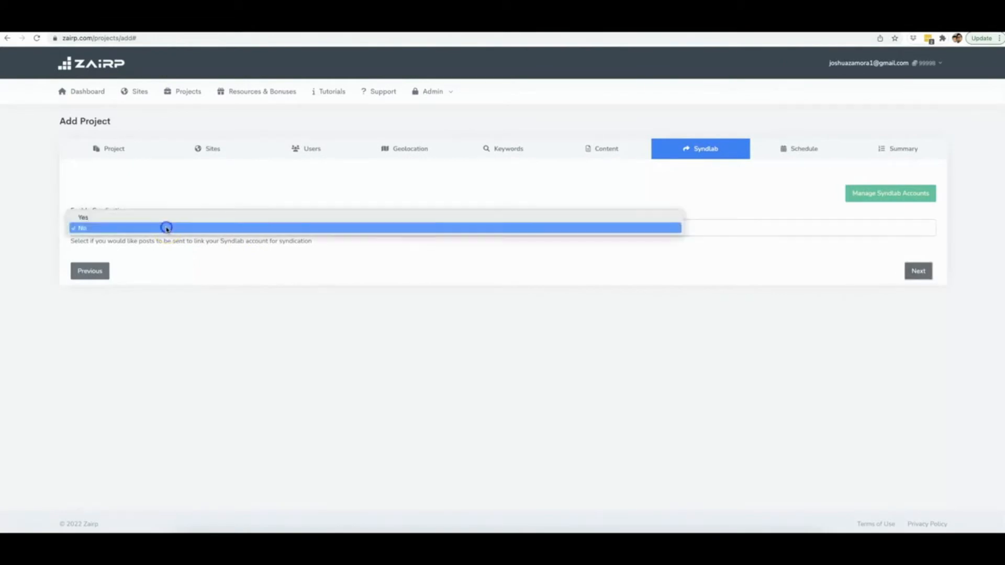
{"action": "left_click", "coordinate": [118, 219]}
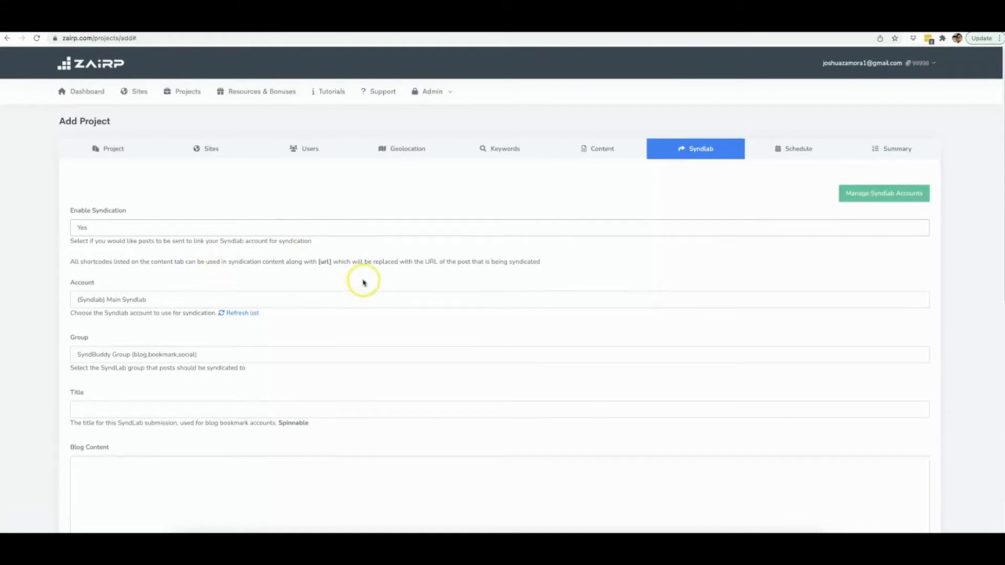
Paste the copied shortcodes "[keyword] in [city] [zip]" as the title of the SyndLab submission.
{"action": "scroll", "coordinate": [369, 282], "scroll_direction": "down", "scroll_amount": 2}
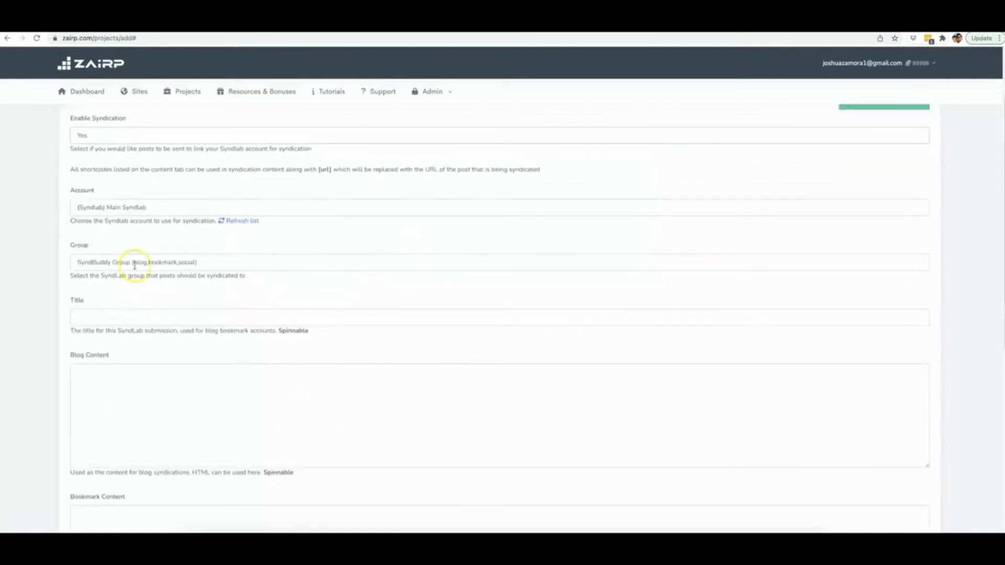
{"action": "scroll", "coordinate": [148, 206], "scroll_direction": "up", "scroll_amount": 2}
{"action": "scroll", "coordinate": [161, 209], "scroll_direction": "down", "scroll_amount": 4}
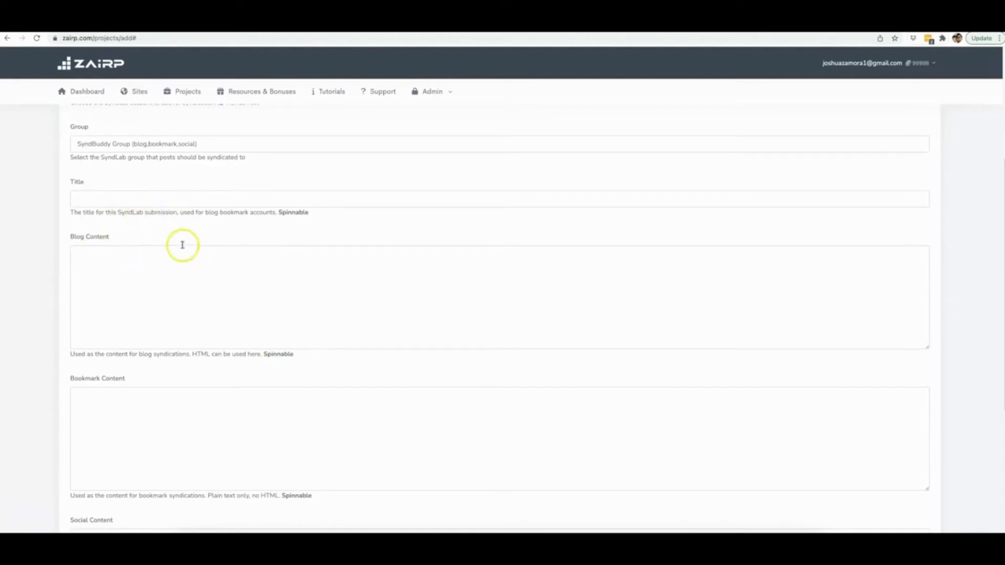
{"action": "left_click", "coordinate": [139, 197]}
{"action": "key", "text": "ctrl+v"}
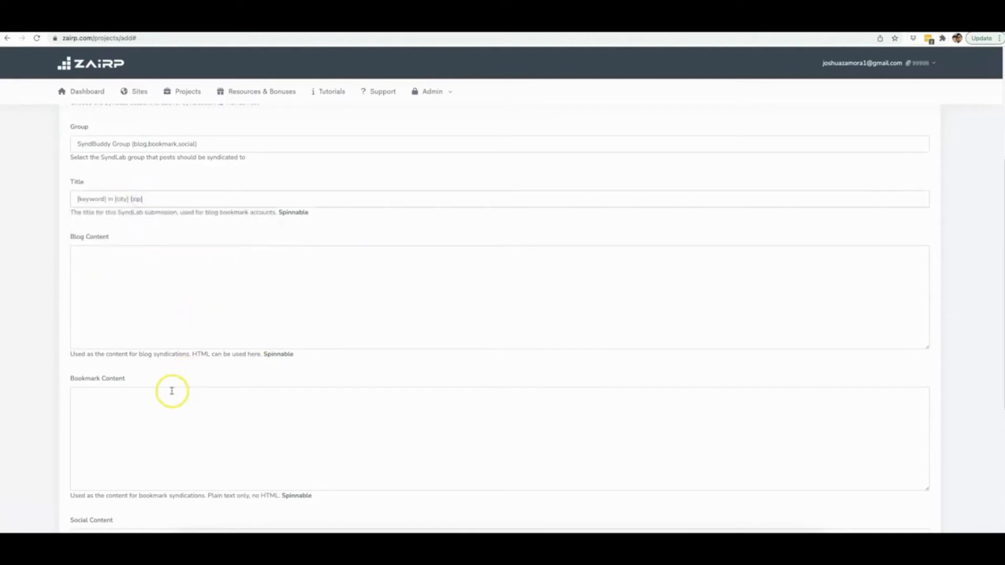
Copy the opening spun paragraph from the existing project's body text and paste it as the syndication blog content.
{"action": "left_click", "coordinate": [184, 283]}
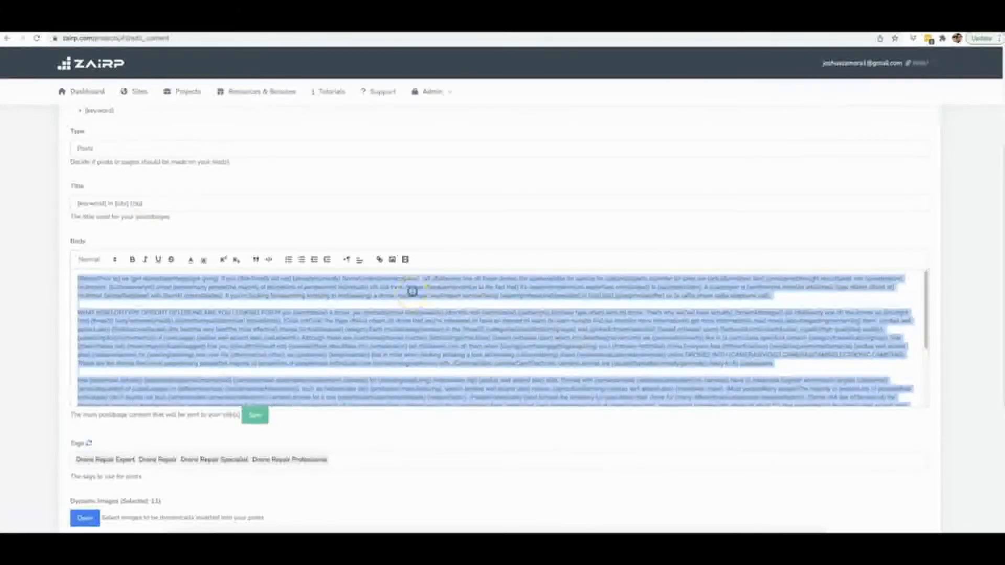
{"action": "triple_click", "coordinate": [413, 291]}
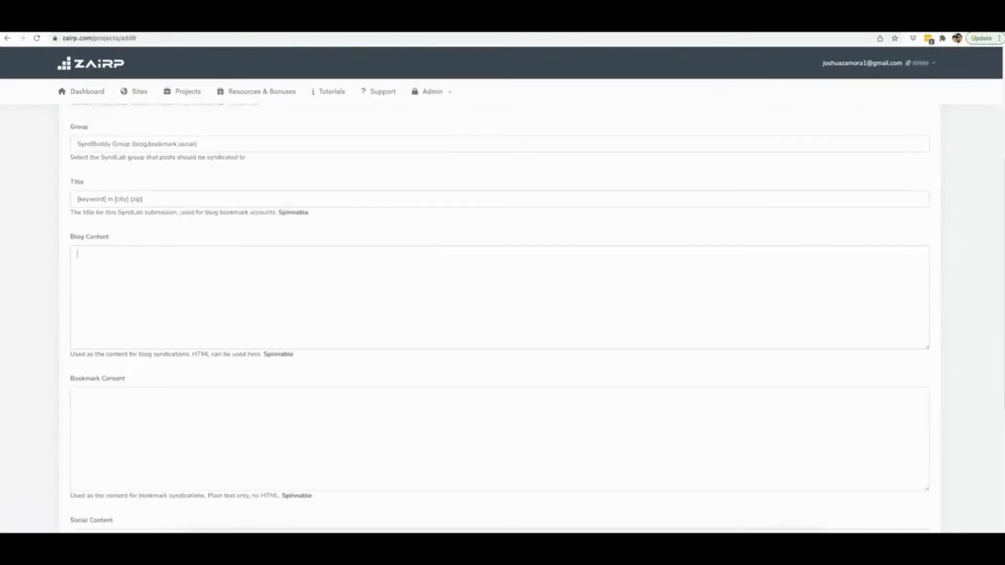
{"action": "type", "text": "{Before|Prior to} we {get started|start|begin|get going}, if you {didn't|really did not} {already|currently} {know|understand|recognize}, {all of|all|every one of} these drones {for sale|available for sale|up for sale|available|to buy|offer for sale} are {actually|really|in fact} {considered|thought about|taken into consideration} multirotors. {but|however|yet} {most people|many people|the majority of people|lots of people|most individuals} still call them drones {because|since|due to the fact that} it's {easier|simpler|much easier|less complicated} to {say|state|claim}. A quadcopter is {another|one more|an additional} {type of|kind of|sort of} multirotor {aircraft|airplane} with {four|4} {rotors|blades}. If you're {looking for|searching for|trying to find|seeking} a drone {repair|repair work|repair service|fixing} {expert|professional|specialist} in [city] [zip] {give|provide|offer} us {a call|a phone call|a telephone call}."}
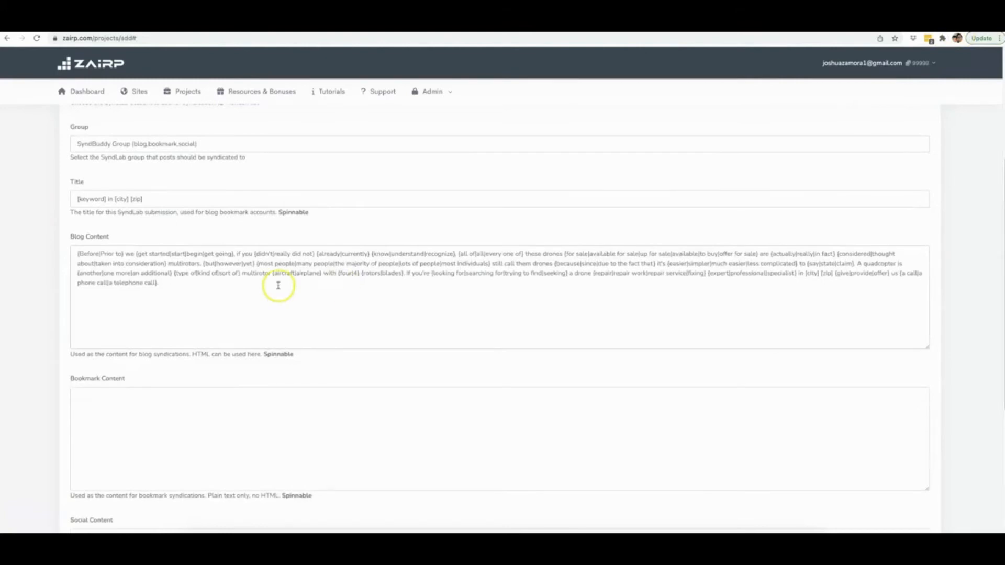
Copy the [url] shortcode from the syndication note and add it at the end of the blog content.
{"action": "scroll", "coordinate": [251, 204], "scroll_direction": "up", "scroll_amount": 1}
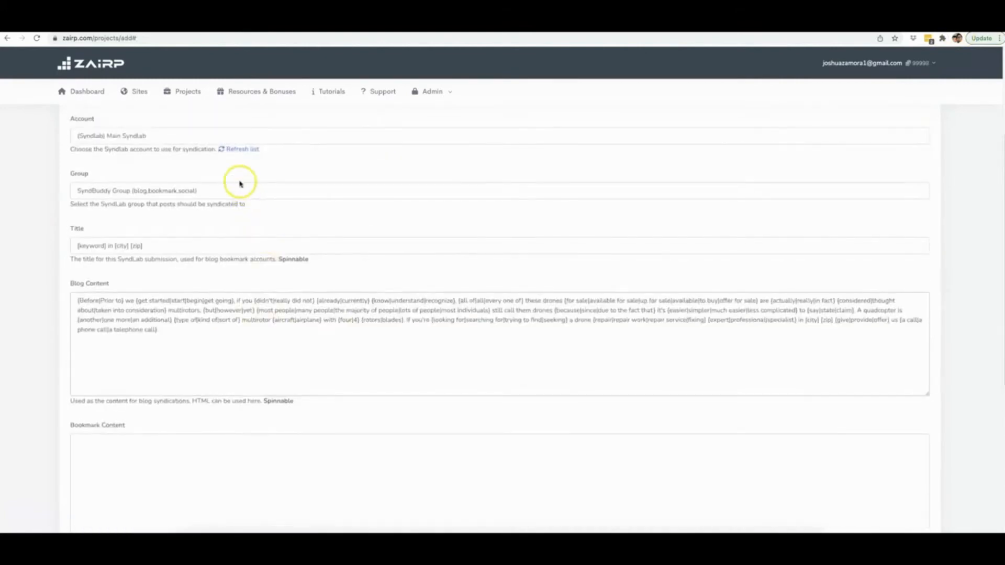
{"action": "scroll", "coordinate": [174, 180], "scroll_direction": "up", "scroll_amount": 2}
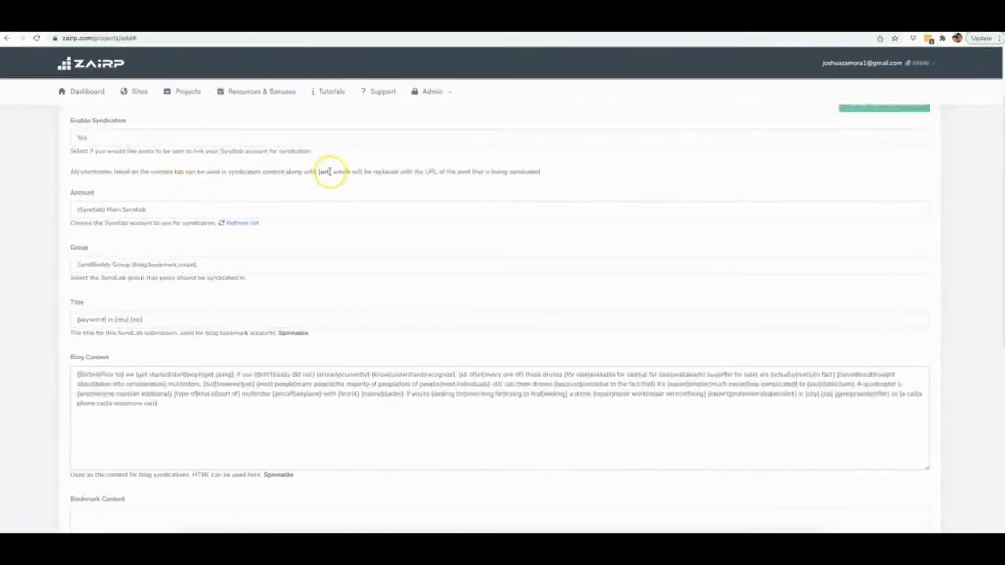
{"action": "left_click_drag", "start_coordinate": [330, 171], "coordinate": [318, 171]}
{"action": "key", "text": "ctrl+c"}
{"action": "scroll", "coordinate": [262, 272], "scroll_direction": "down", "scroll_amount": 2}
{"action": "left_click", "coordinate": [213, 330]}
{"action": "key", "text": "ctrl+v"}
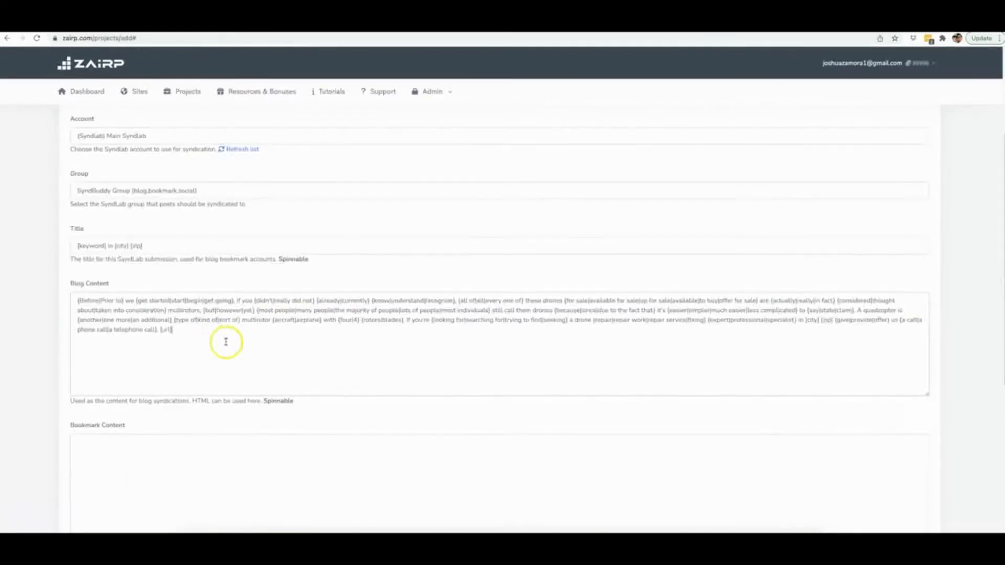
Copy the complete blog content, including [url], into both the bookmark content and the social content.
{"action": "scroll", "coordinate": [223, 340], "scroll_direction": "down", "scroll_amount": 1}
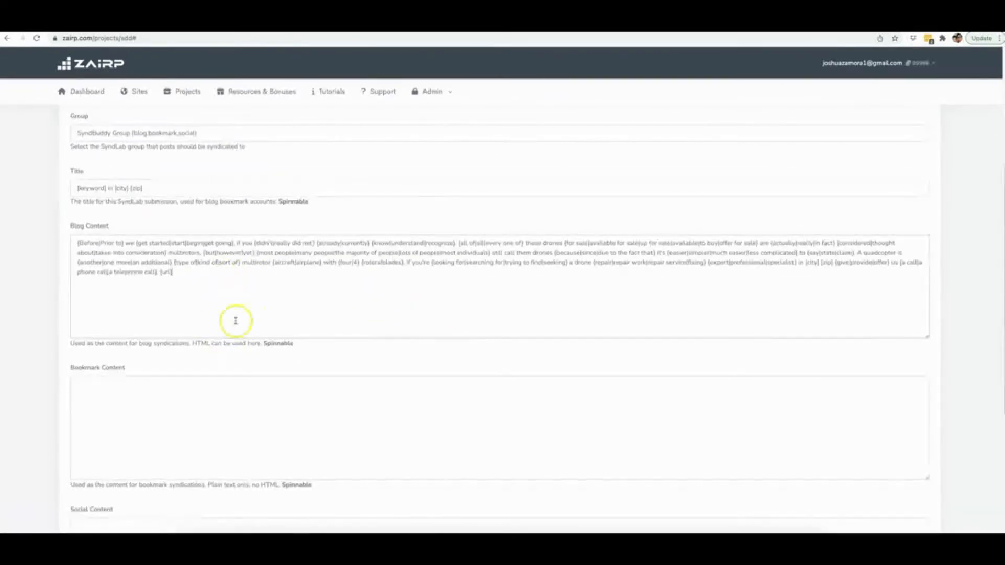
{"action": "key", "text": "ctrl+a"}
{"action": "key", "text": "ctrl+c"}
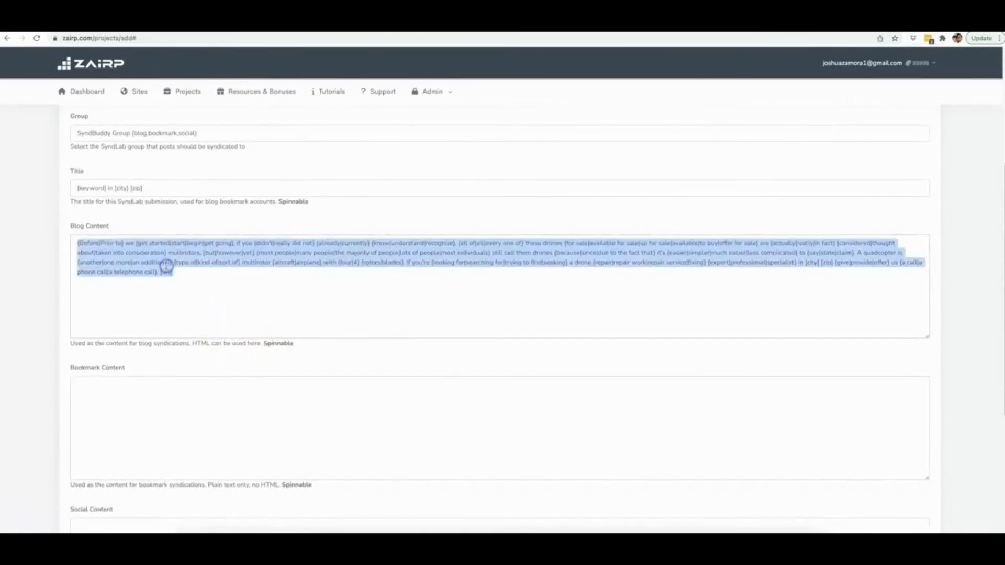
{"action": "left_click", "coordinate": [191, 400]}
{"action": "key", "text": "ctrl+v"}
{"action": "scroll", "coordinate": [223, 376], "scroll_direction": "down", "scroll_amount": 4}
{"action": "left_click", "coordinate": [184, 316]}
{"action": "key", "text": "ctrl+v"}
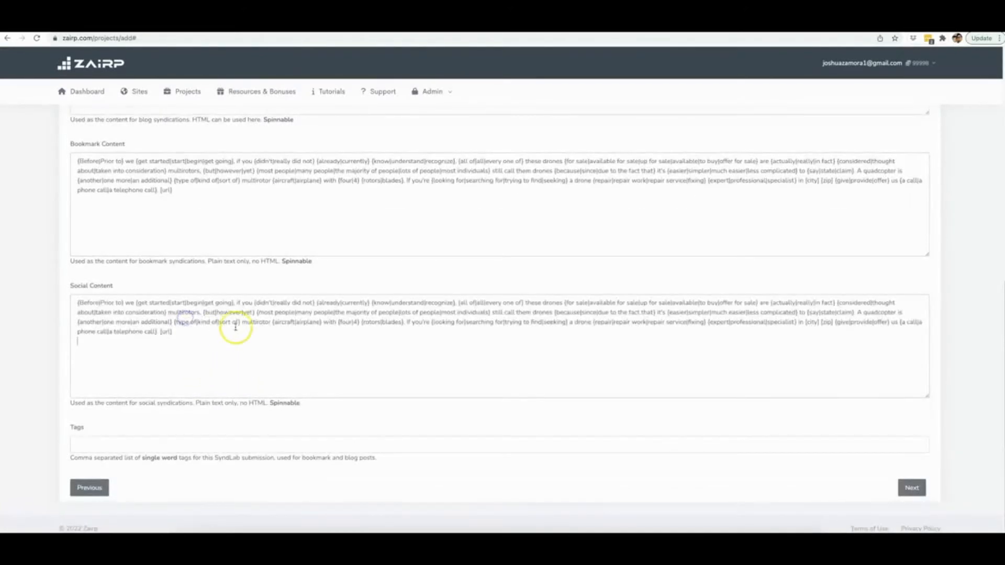
Review the blog, bookmark and social content filled in for the syndication.
{"action": "scroll", "coordinate": [145, 321], "scroll_direction": "up", "scroll_amount": 3}
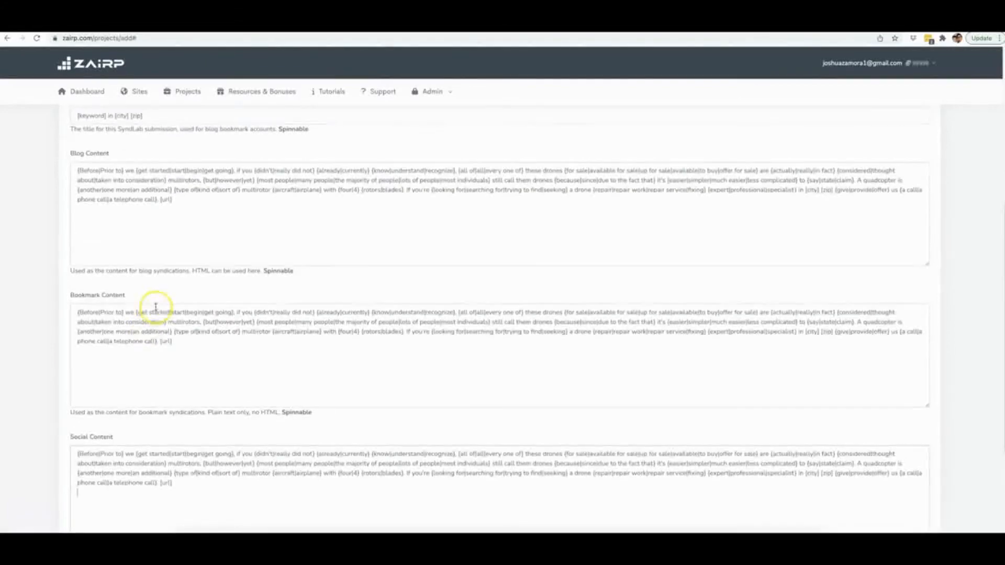
{"action": "scroll", "coordinate": [156, 306], "scroll_direction": "up", "scroll_amount": 2}
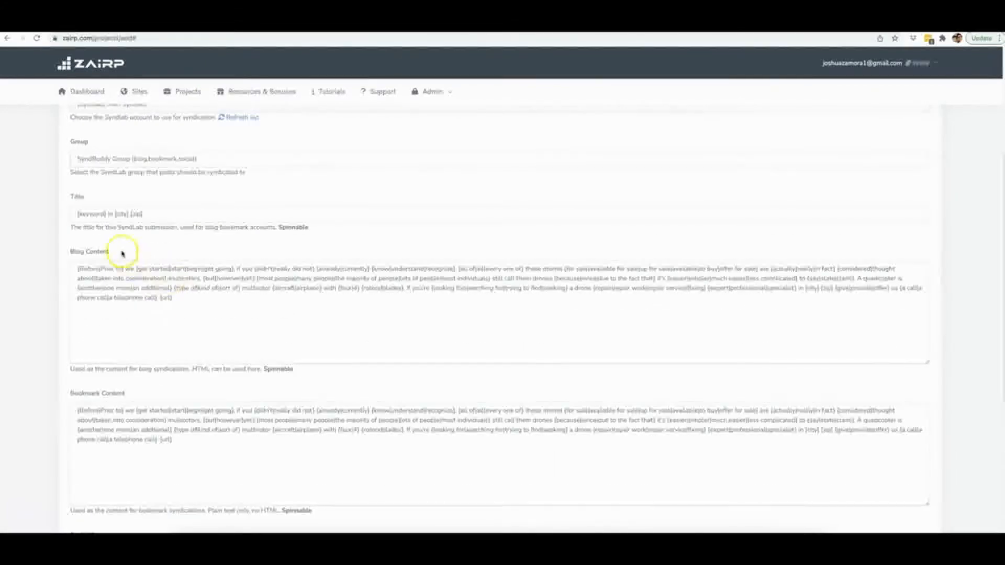
{"action": "left_click_drag", "start_coordinate": [66, 253], "coordinate": [105, 252]}
{"action": "scroll", "coordinate": [77, 334], "scroll_direction": "down", "scroll_amount": 1}
{"action": "left_click_drag", "start_coordinate": [61, 330], "coordinate": [131, 330]}
{"action": "scroll", "coordinate": [77, 332], "scroll_direction": "down", "scroll_amount": 2}
{"action": "left_click_drag", "start_coordinate": [67, 330], "coordinate": [127, 330]}
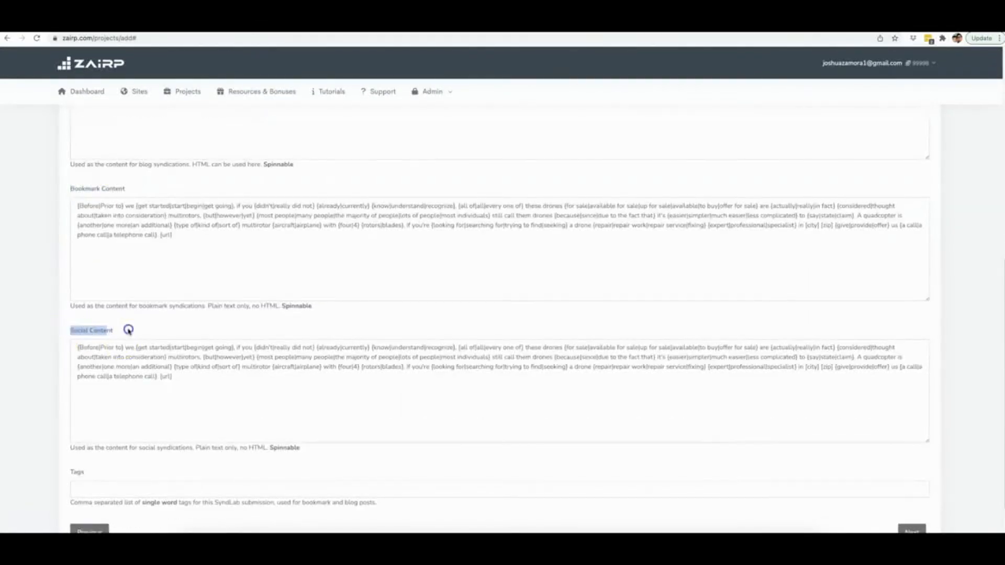
{"action": "scroll", "coordinate": [191, 382], "scroll_direction": "down", "scroll_amount": 1}
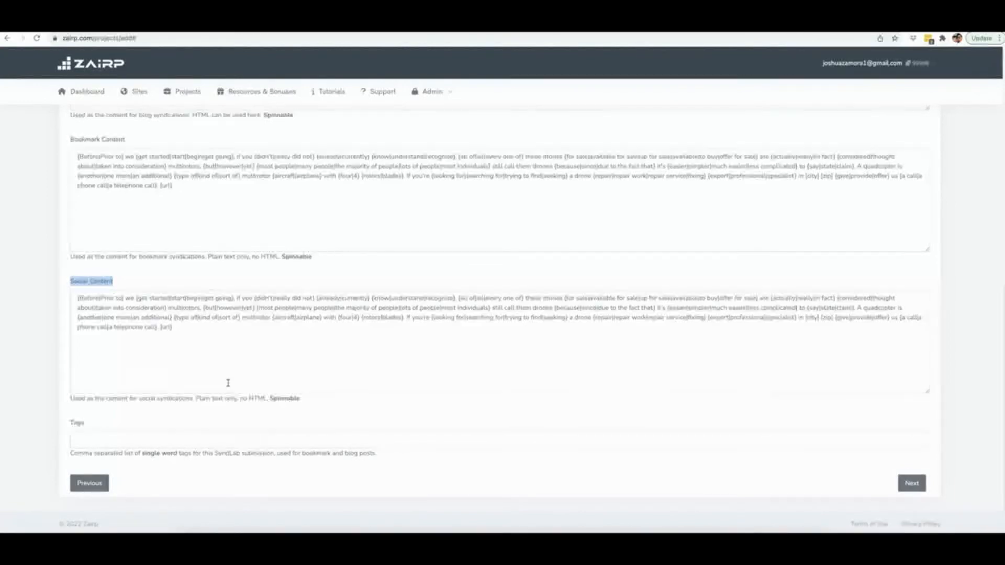
{"action": "scroll", "coordinate": [256, 376], "scroll_direction": "up", "scroll_amount": 4}
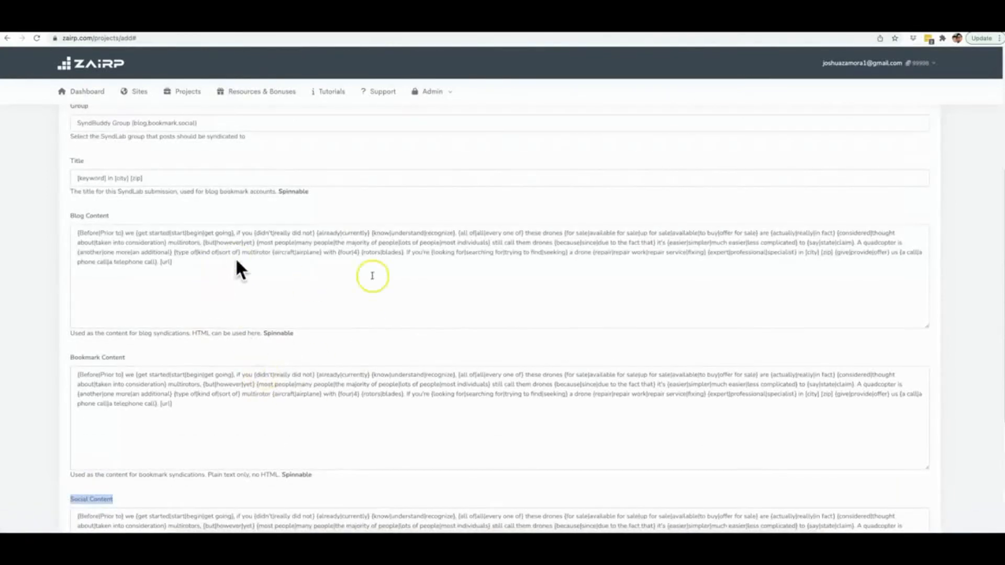
Fill the syndication tags with the saved entry "drone repair, drone repair expert".
{"action": "scroll", "coordinate": [329, 302], "scroll_direction": "down", "scroll_amount": 4}
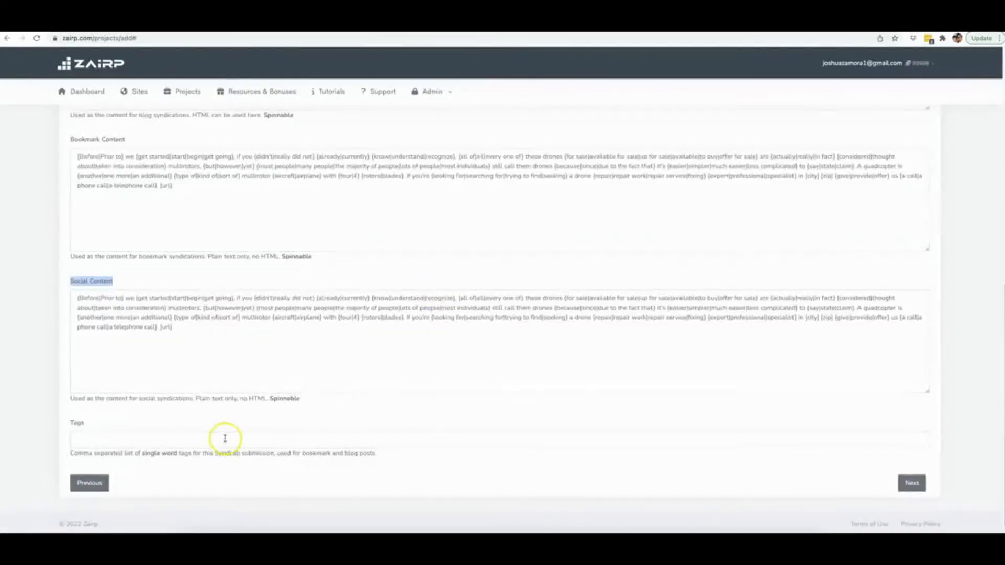
{"action": "left_click", "coordinate": [225, 439]}
{"action": "left_click", "coordinate": [158, 478]}
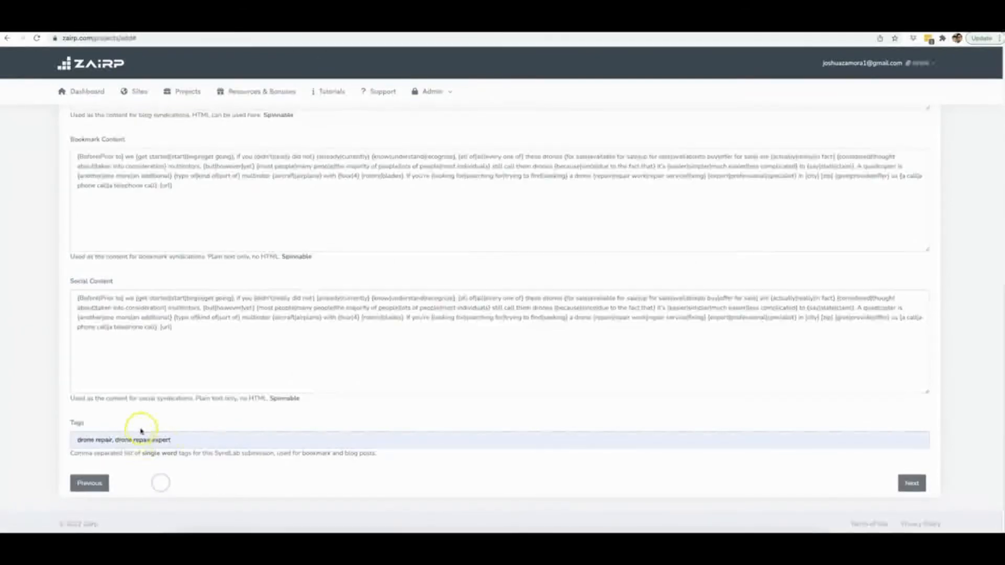
Continue to the schedule settings and set the total maximum posts to 60.
{"action": "left_click", "coordinate": [917, 485]}
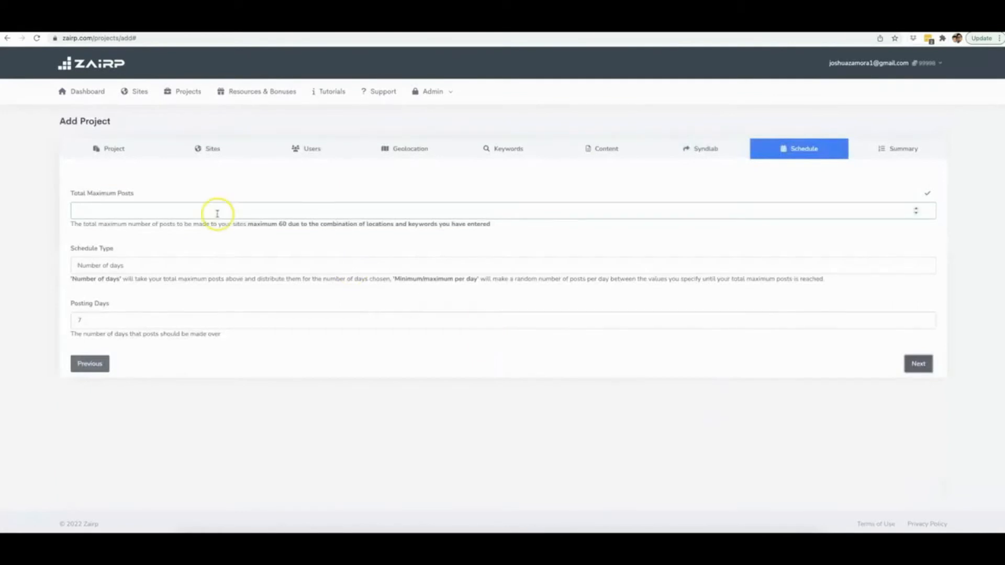
{"action": "left_click", "coordinate": [148, 204]}
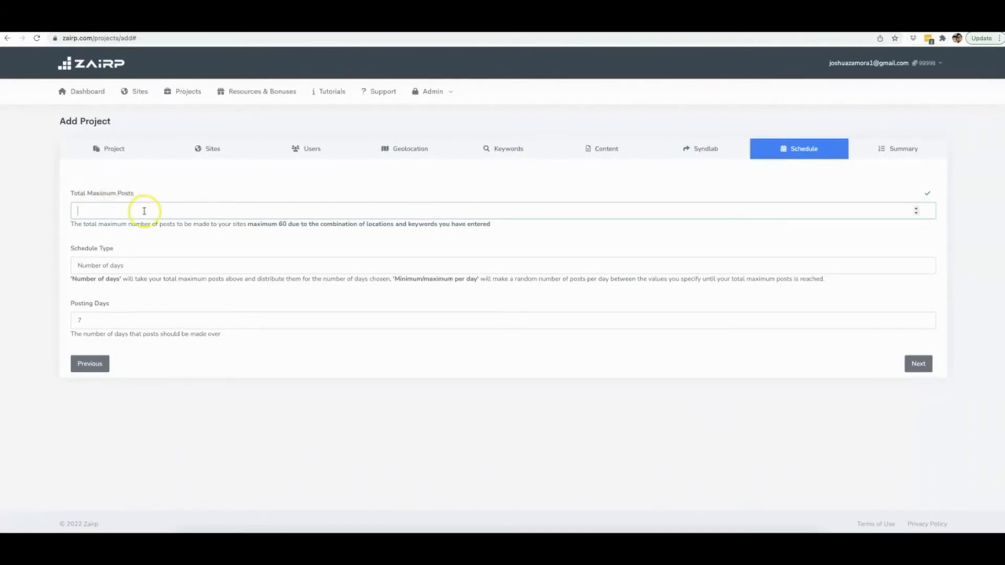
{"action": "left_click", "coordinate": [280, 224]}
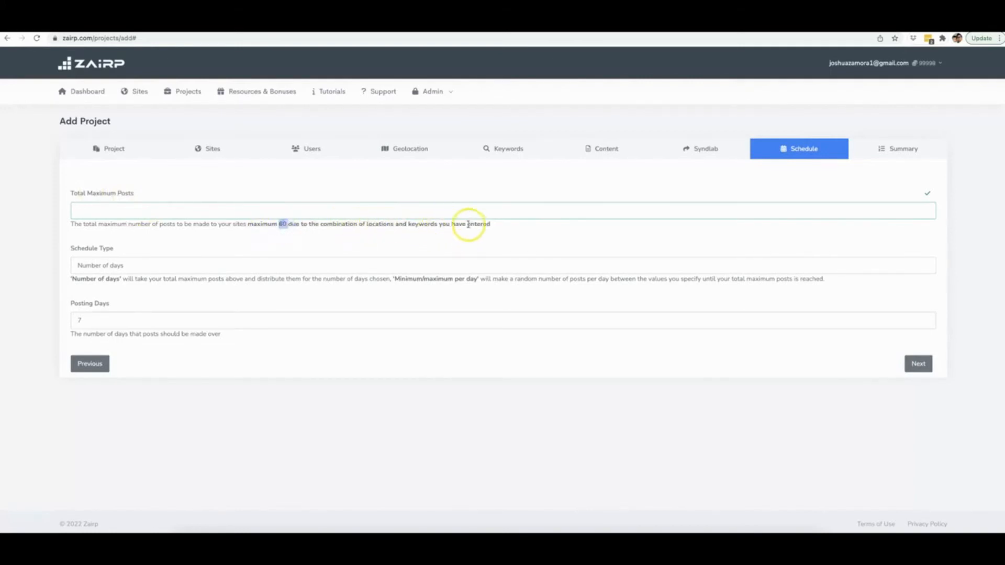
{"action": "left_click", "coordinate": [221, 212]}
{"action": "left_click", "coordinate": [288, 248]}
{"action": "left_click", "coordinate": [410, 146]}
{"action": "left_click", "coordinate": [280, 224]}
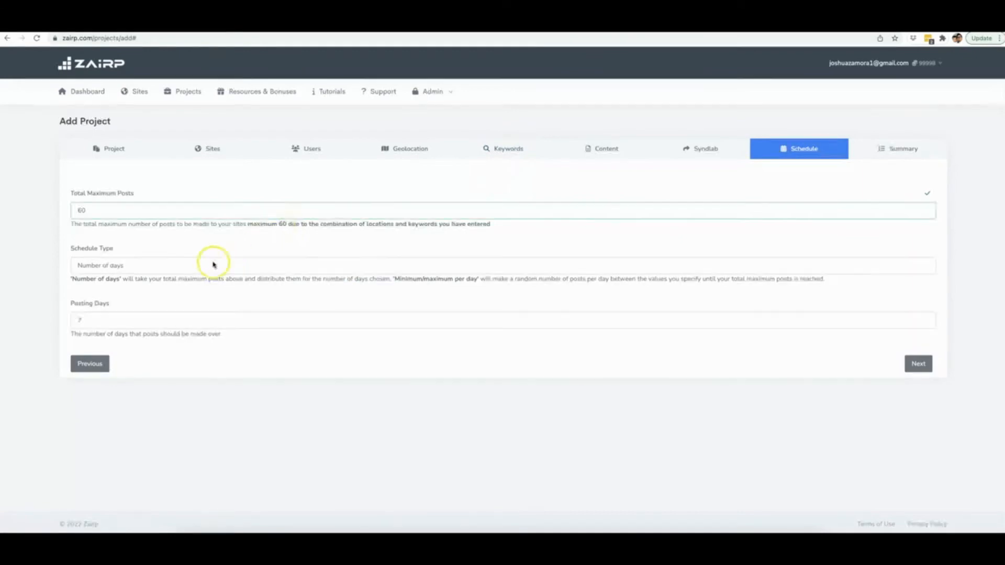
Set the schedule type to minimum/maximum per day, with a maximum of 3 posts per day.
{"action": "left_click", "coordinate": [150, 265]}
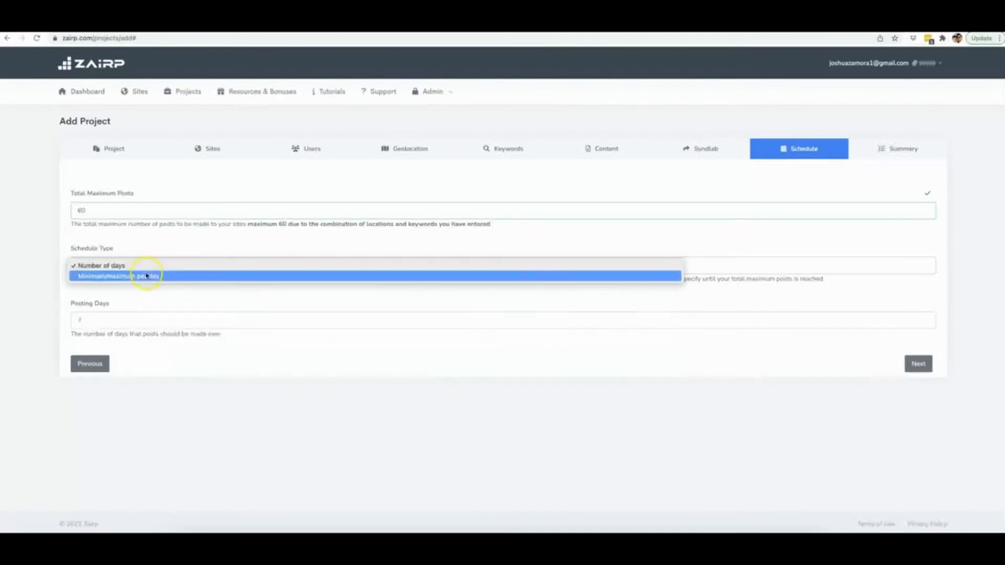
{"action": "left_click", "coordinate": [146, 275]}
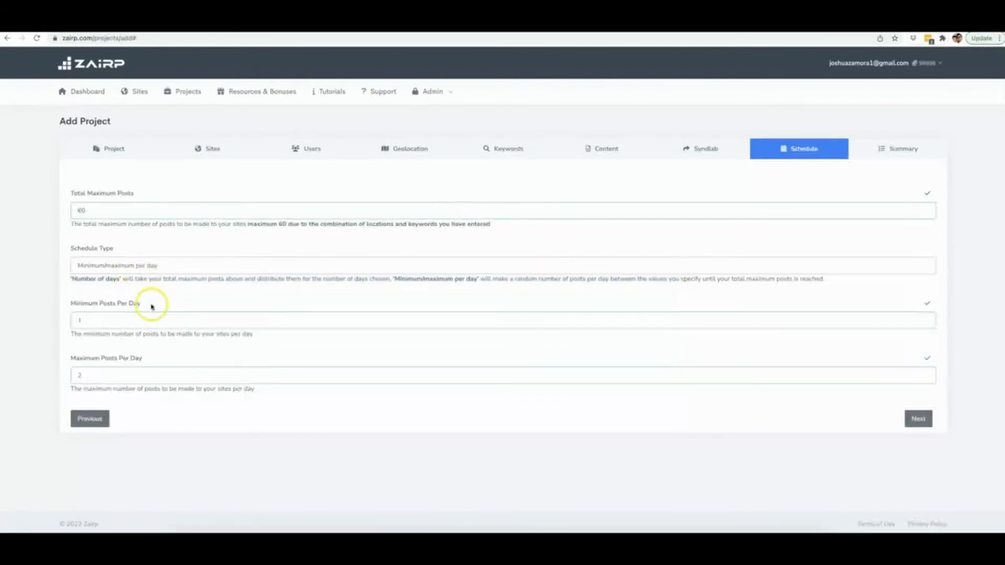
{"action": "left_click", "coordinate": [104, 321]}
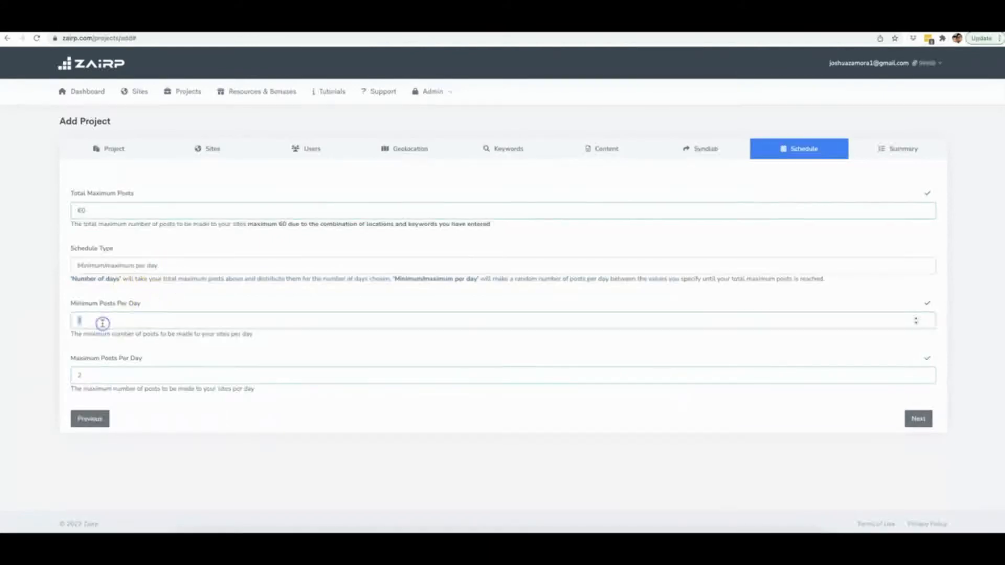
{"action": "left_click", "coordinate": [124, 377]}
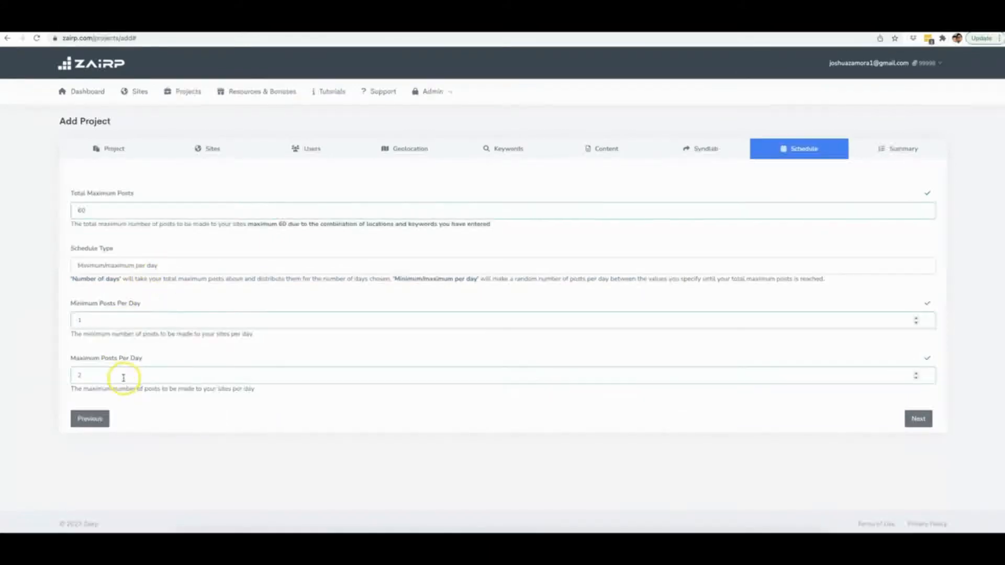
{"action": "double_click", "coordinate": [123, 377]}
{"action": "type", "text": "3"}
{"action": "left_click", "coordinate": [178, 378]}
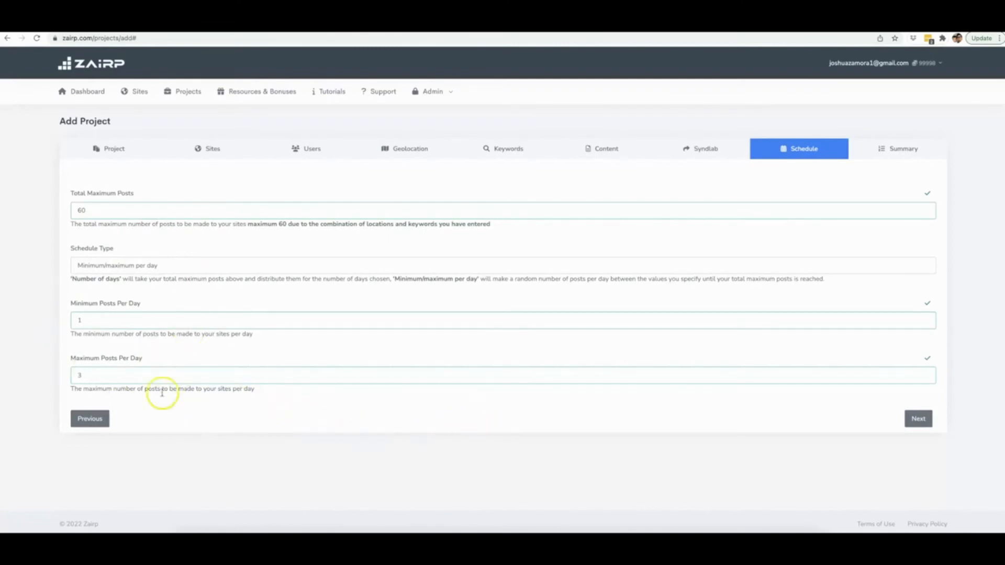
Continue to the project summary and review its sites, users, geolocation and keywords sections.
{"action": "left_click", "coordinate": [918, 419]}
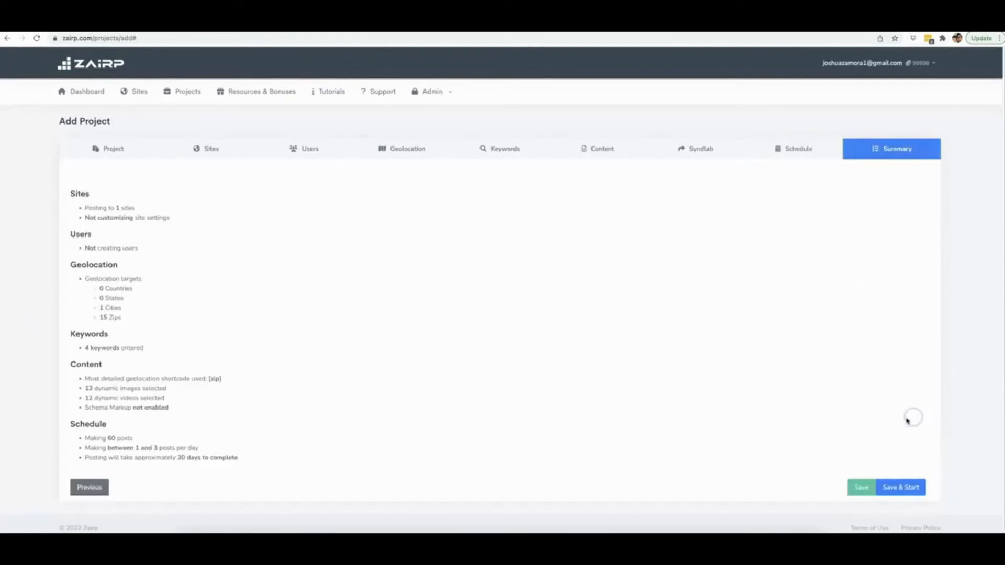
{"action": "scroll", "coordinate": [127, 277], "scroll_direction": "down", "scroll_amount": 1}
{"action": "left_click_drag", "start_coordinate": [116, 203], "coordinate": [92, 215]}
{"action": "left_click", "coordinate": [146, 215]}
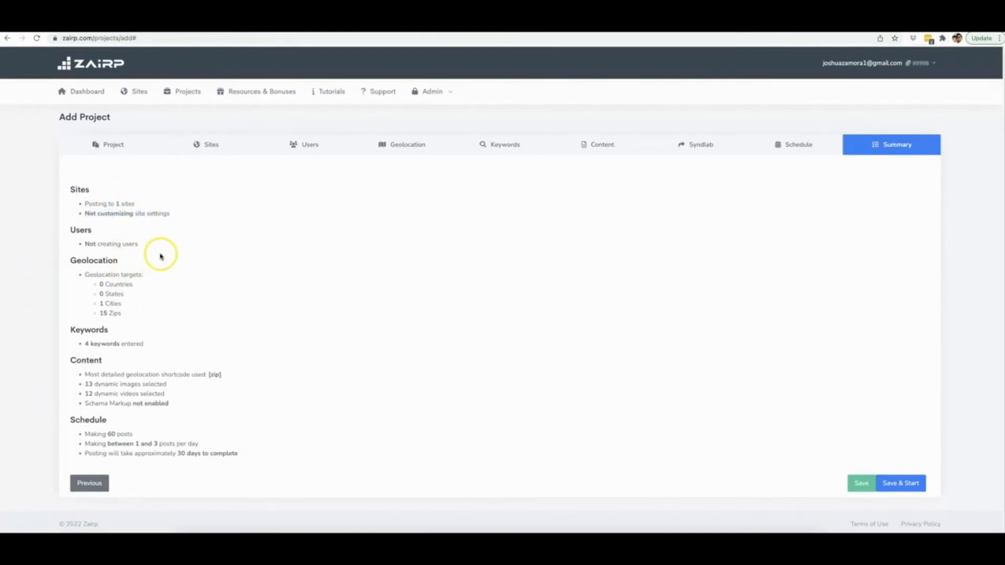
{"action": "left_click_drag", "start_coordinate": [137, 244], "coordinate": [84, 244]}
{"action": "left_click", "coordinate": [83, 243]}
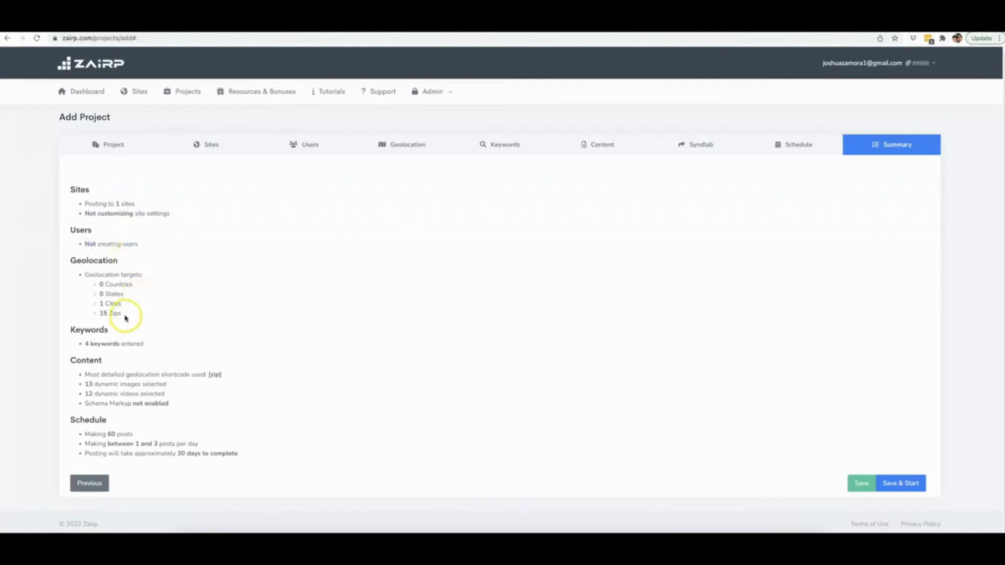
{"action": "left_click_drag", "start_coordinate": [125, 315], "coordinate": [99, 304]}
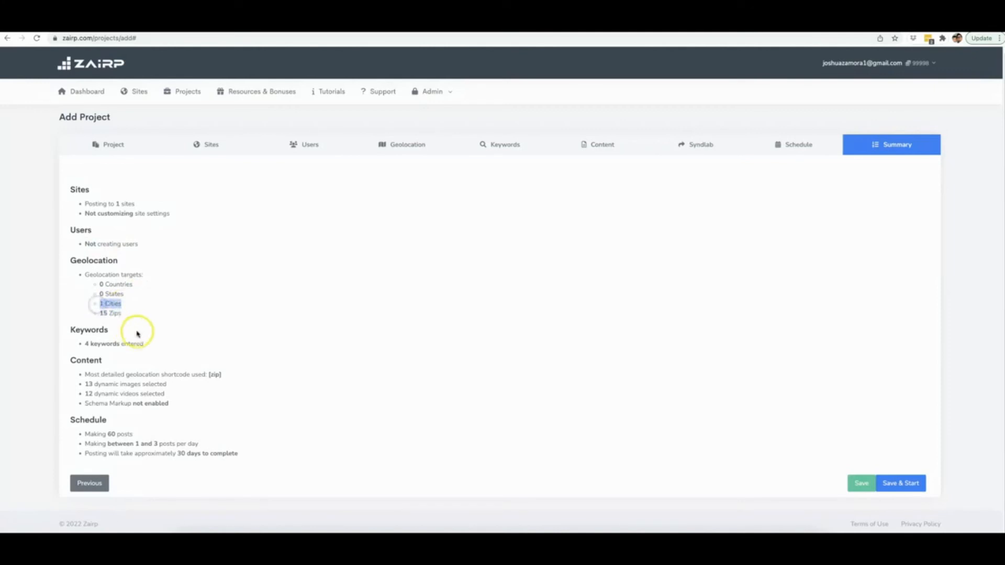
{"action": "left_click_drag", "start_coordinate": [145, 344], "coordinate": [84, 345]}
{"action": "left_click", "coordinate": [129, 354]}
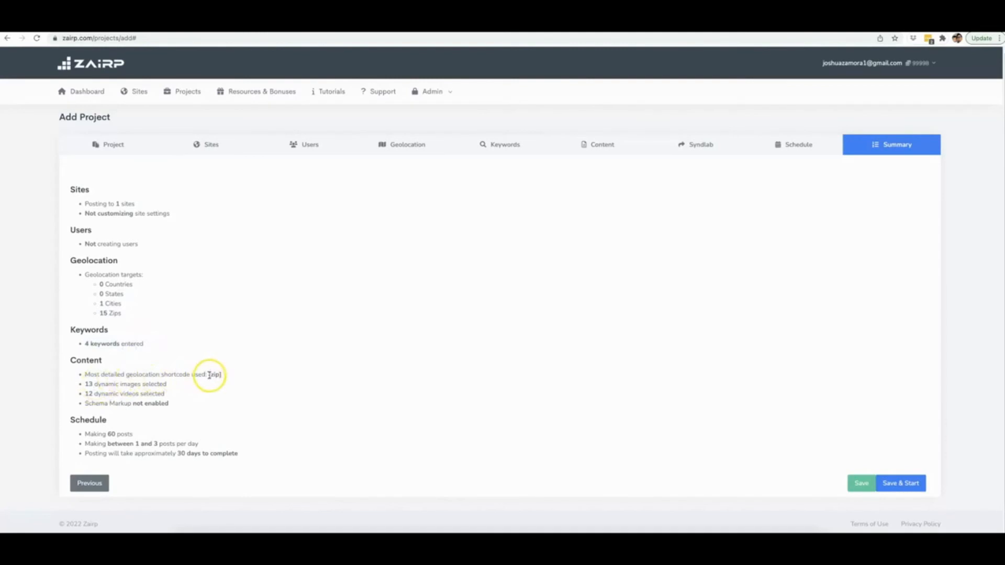
Review the summary's content and schedule sections, covering the shortcode, dynamic media, schema markup, post total and posting pace.
{"action": "left_click_drag", "start_coordinate": [209, 375], "coordinate": [224, 375]}
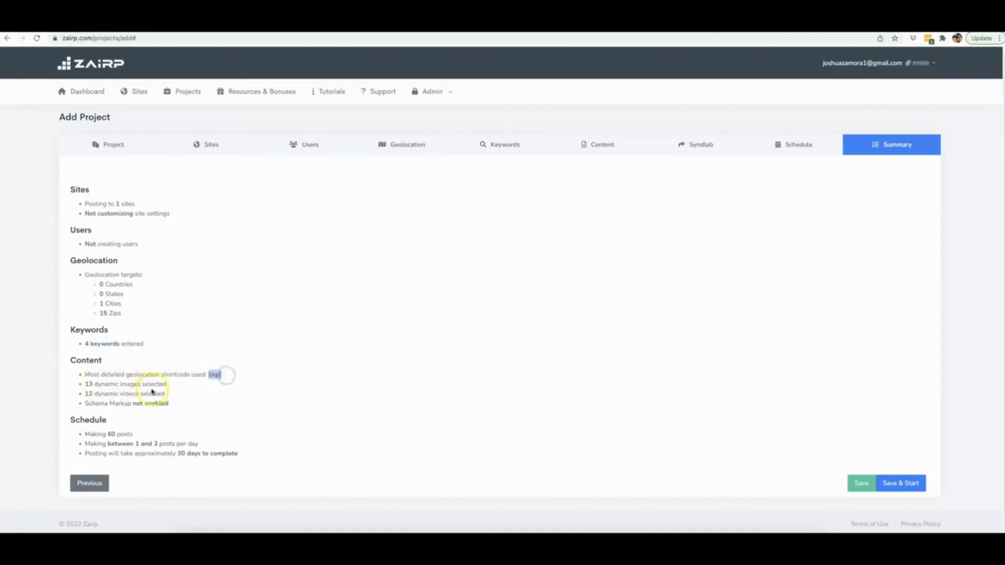
{"action": "double_click", "coordinate": [88, 384]}
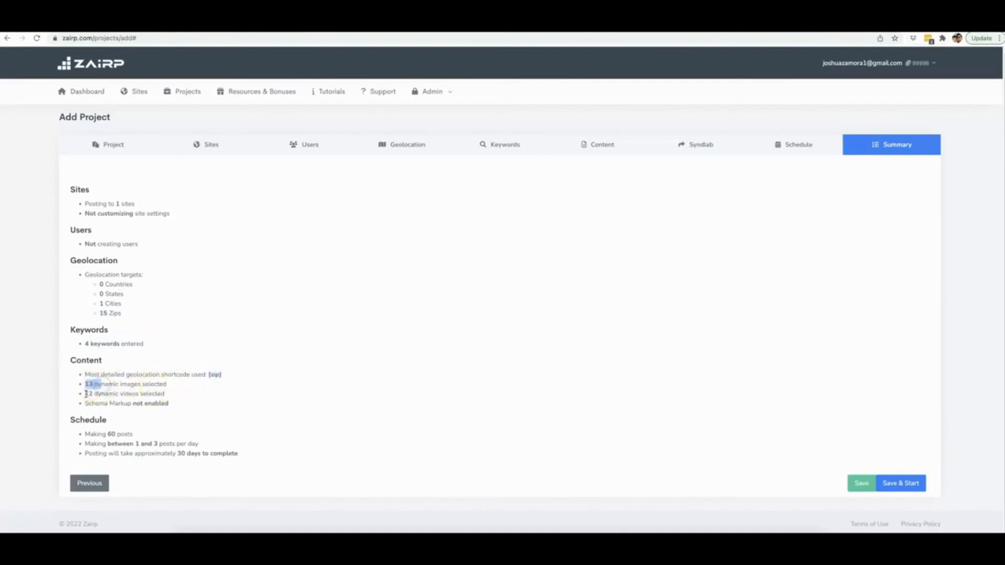
{"action": "double_click", "coordinate": [88, 393]}
{"action": "left_click_drag", "start_coordinate": [167, 404], "coordinate": [77, 434]}
{"action": "left_click", "coordinate": [125, 404]}
{"action": "double_click", "coordinate": [109, 433]}
{"action": "left_click", "coordinate": [109, 433]}
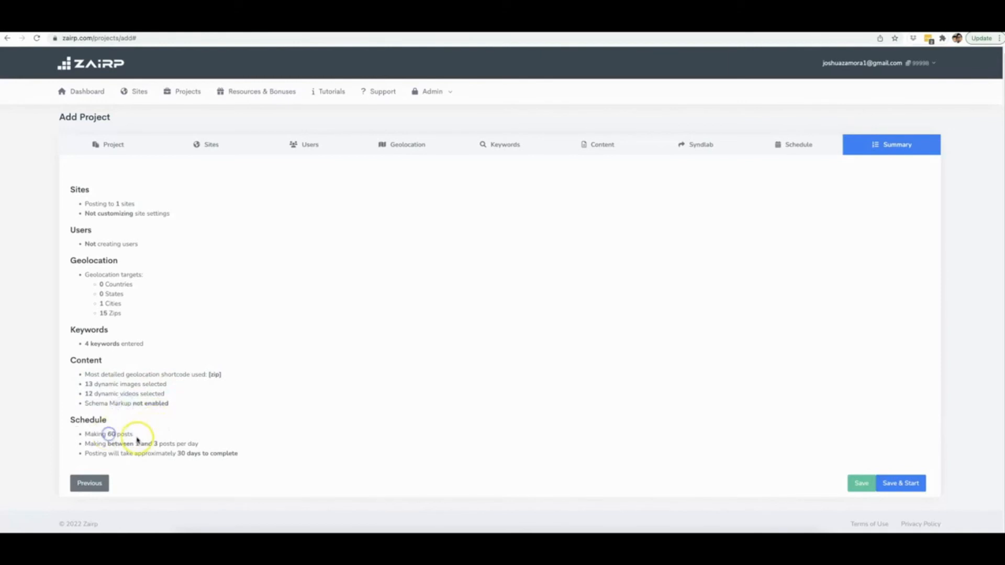
{"action": "left_click_drag", "start_coordinate": [134, 444], "coordinate": [235, 455]}
{"action": "left_click", "coordinate": [182, 445]}
{"action": "left_click", "coordinate": [248, 455]}
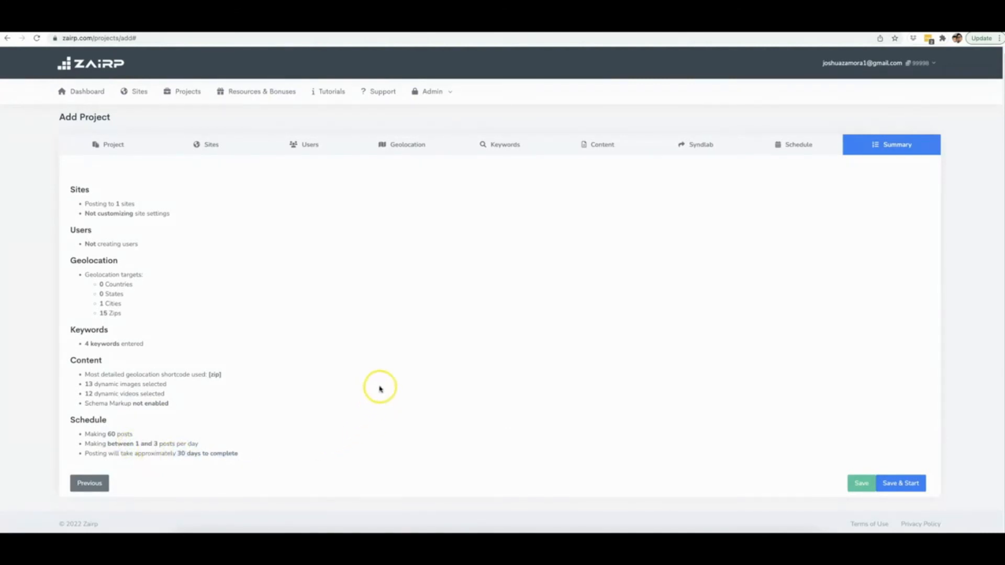
Save and start the project, and check the Drone Repair Tampa and Drone Repair Naples entries in the projects list.
{"action": "left_click", "coordinate": [906, 482]}
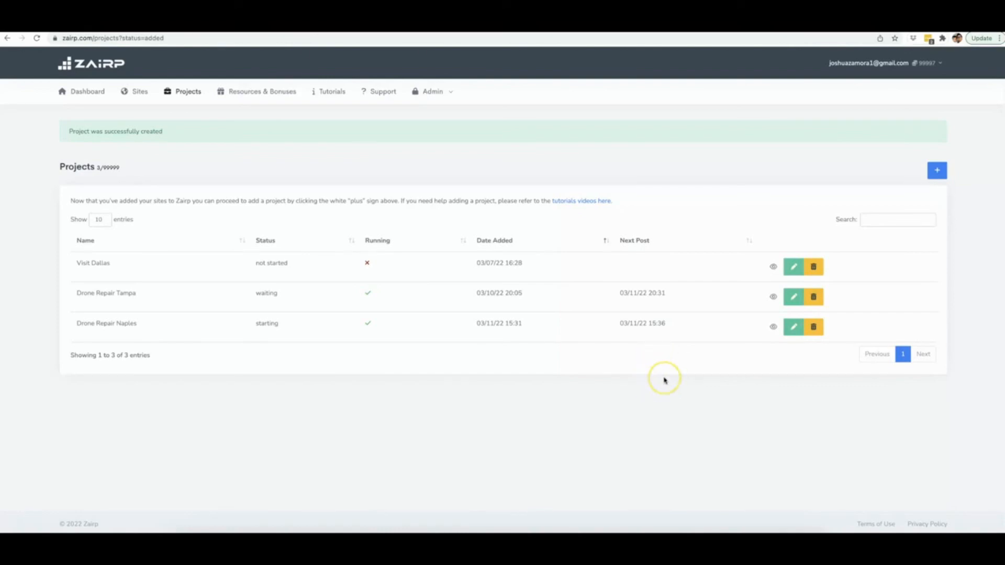
{"action": "key", "text": "ctrl+Up"}
{"action": "left_click", "coordinate": [706, 191]}
{"action": "left_click_drag", "start_coordinate": [138, 293], "coordinate": [74, 297]}
{"action": "left_click_drag", "start_coordinate": [139, 326], "coordinate": [75, 324]}
{"action": "left_click", "coordinate": [86, 335]}
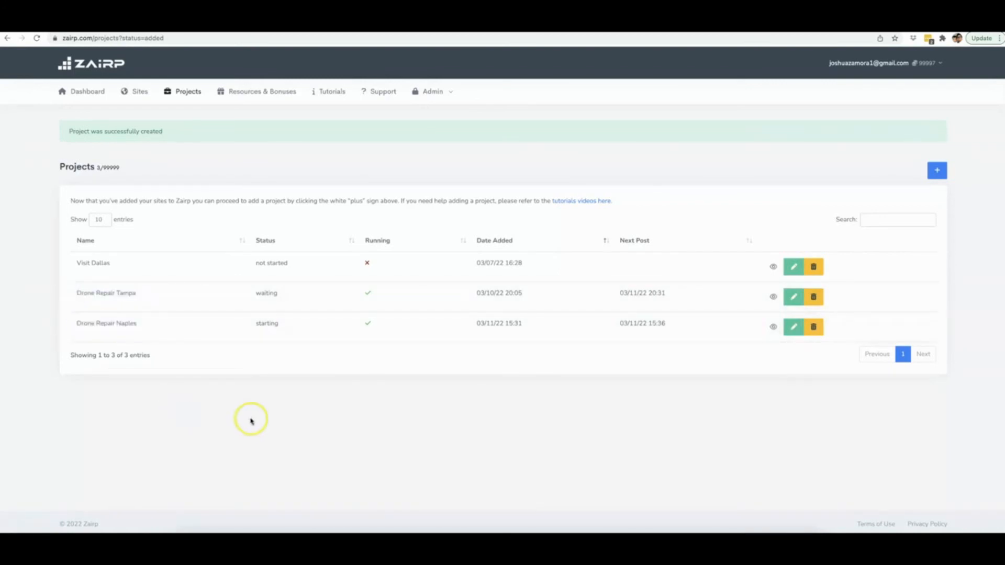